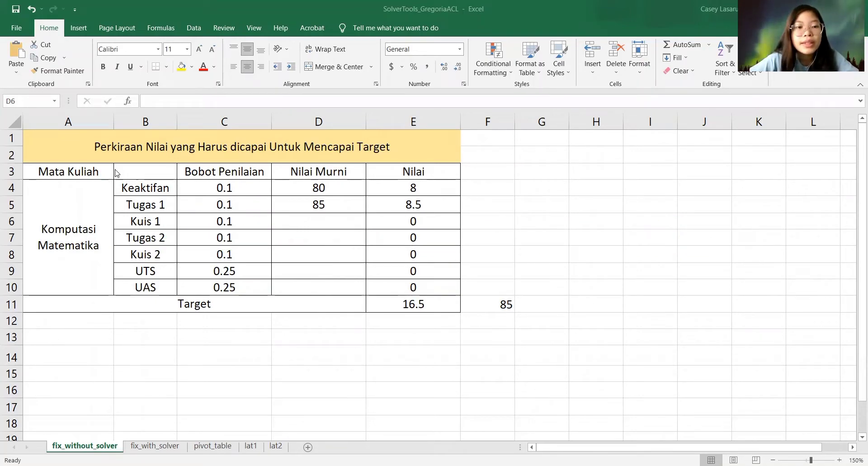
Examine the grade table's assessment components, the empty Nilai Murni cells, the desired target in F11 and the total formula in E11.
drag(86, 146, 259, 298)
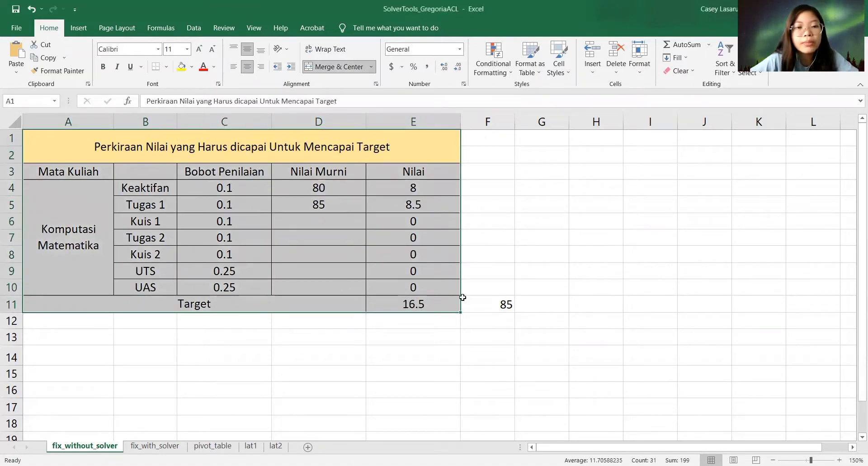
click(508, 291)
click(101, 225)
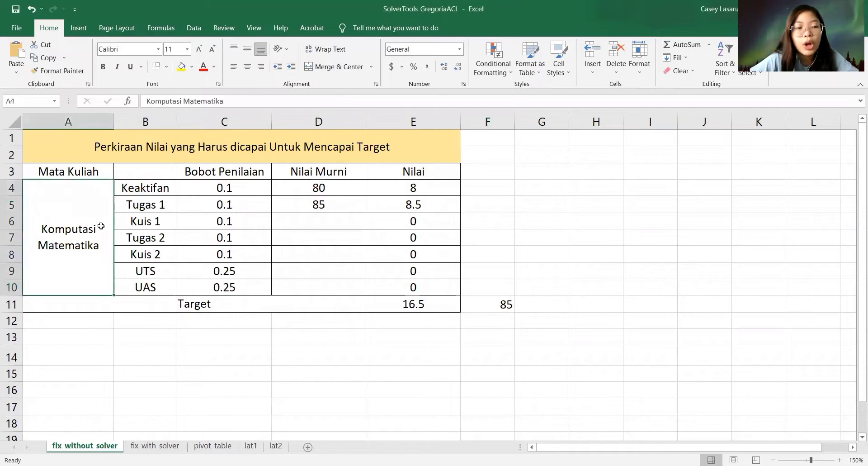
click(496, 302)
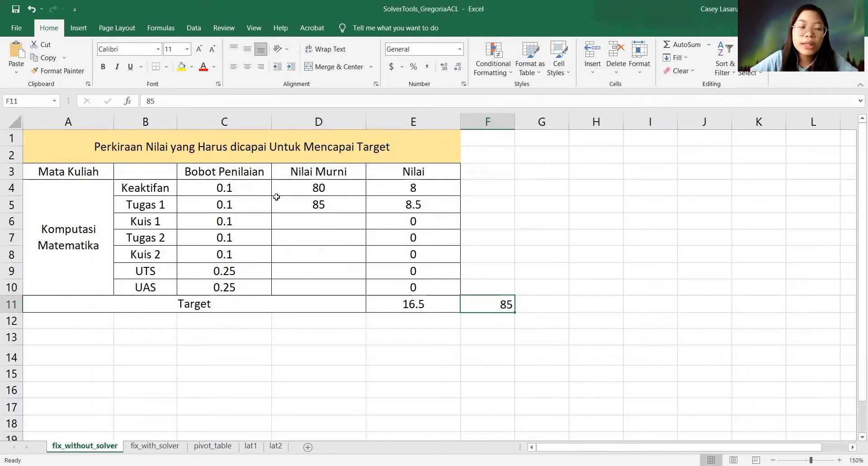
click(172, 185)
click(173, 199)
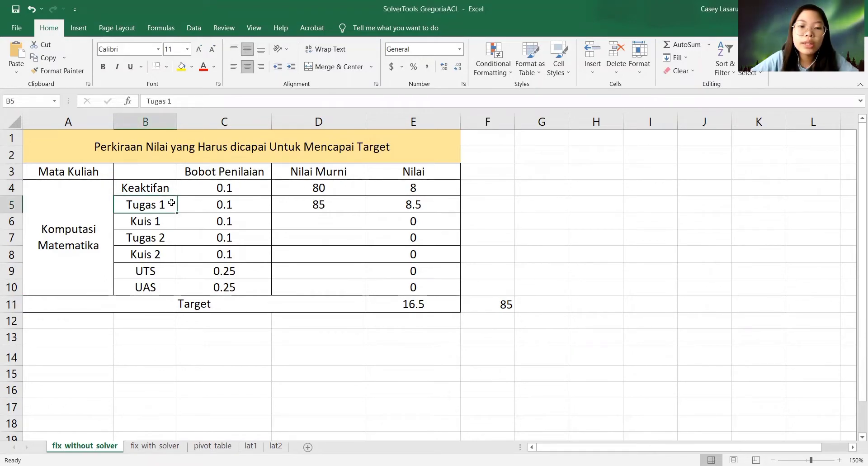
drag(330, 221, 345, 284)
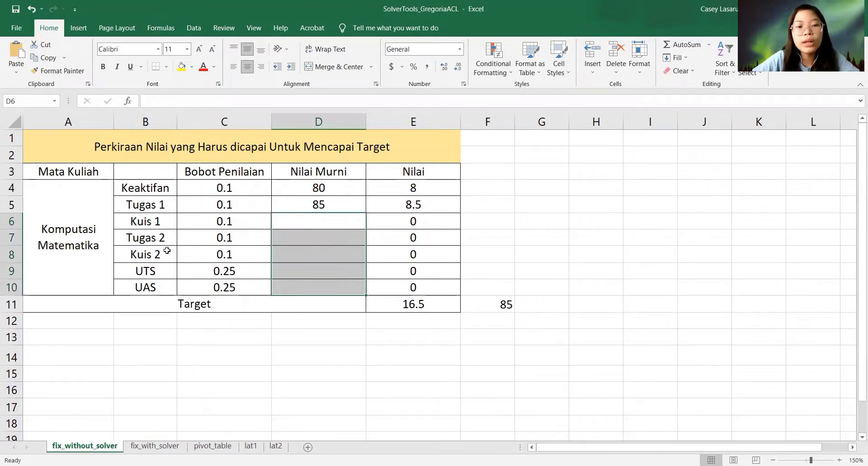
click(167, 269)
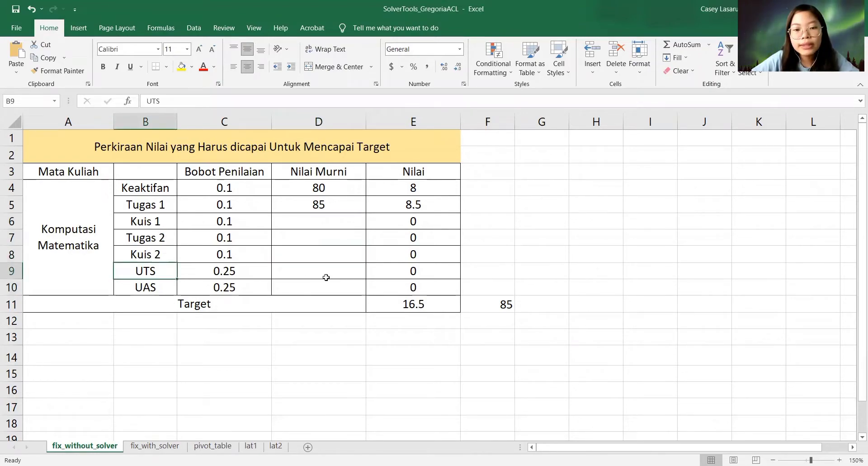
click(434, 306)
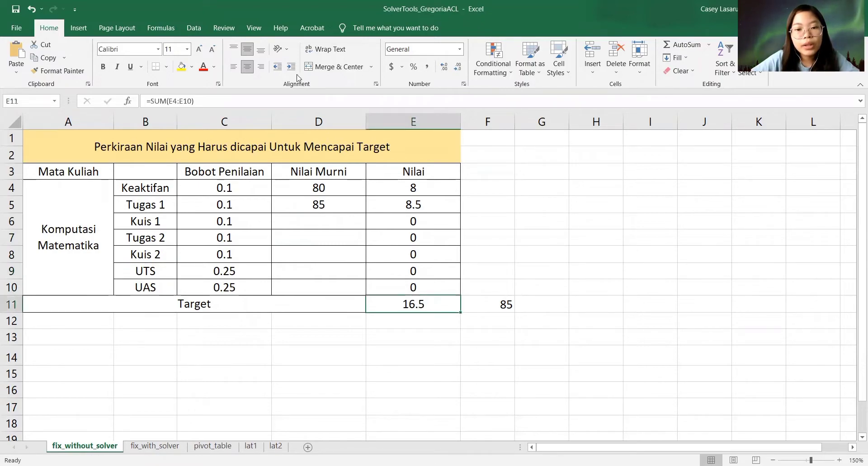
Enable the Solver Add-in through the Excel add-ins options.
click(189, 28)
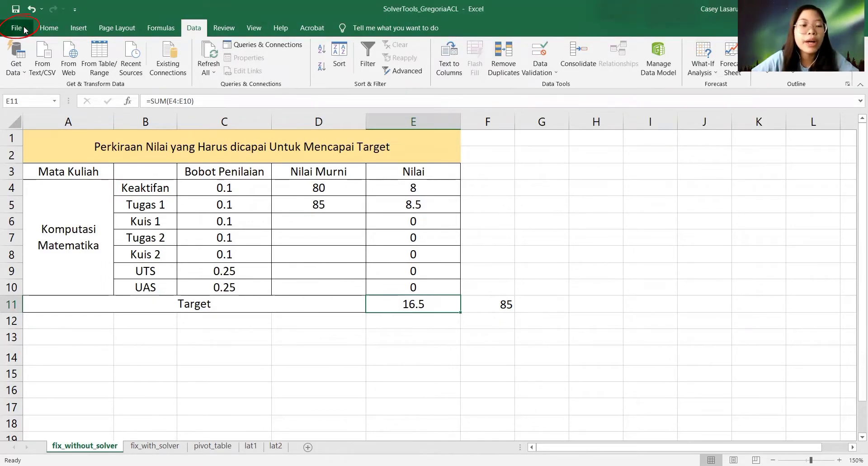
click(25, 30)
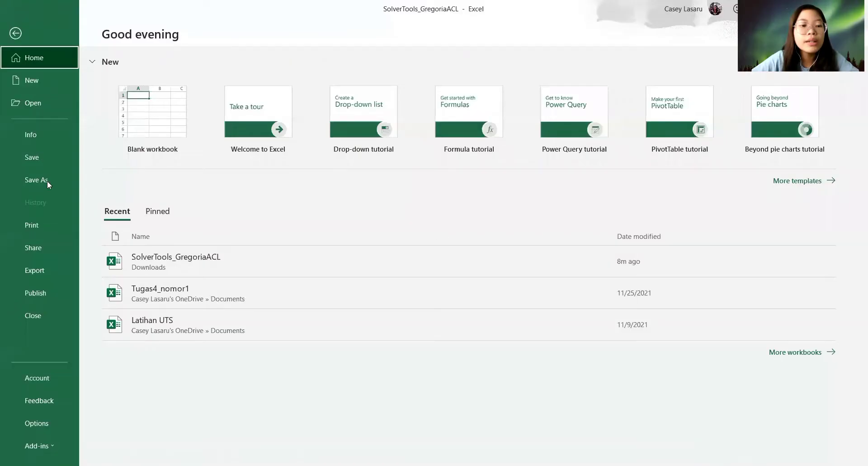
click(61, 423)
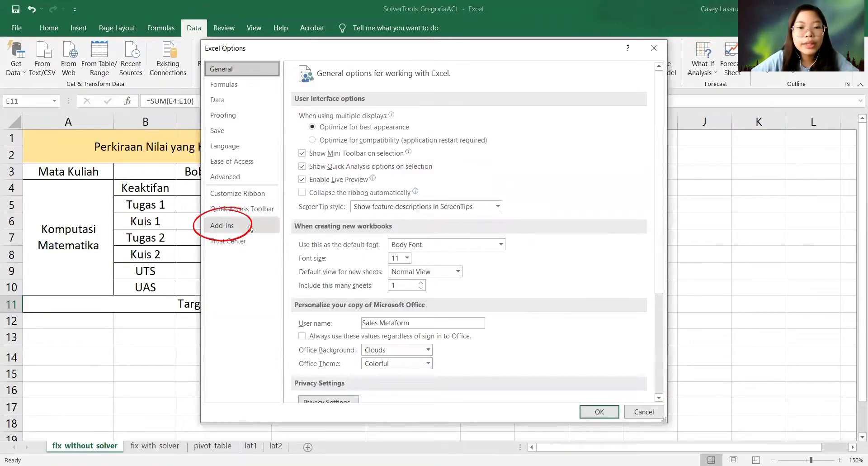
click(249, 227)
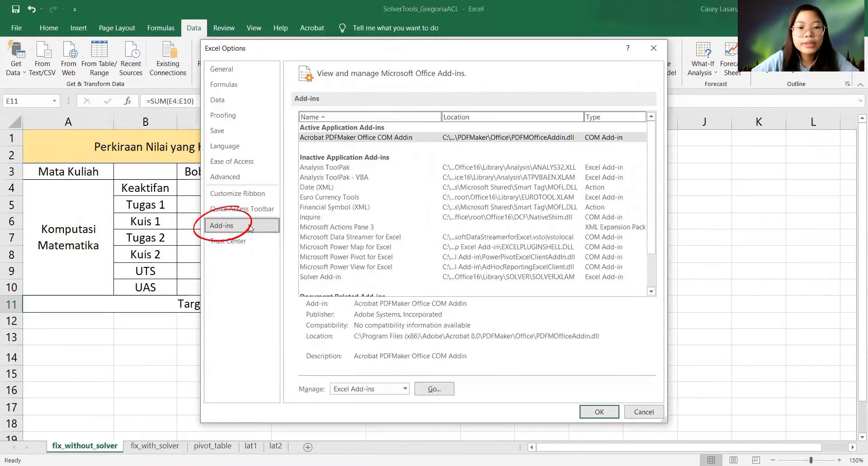
click(345, 276)
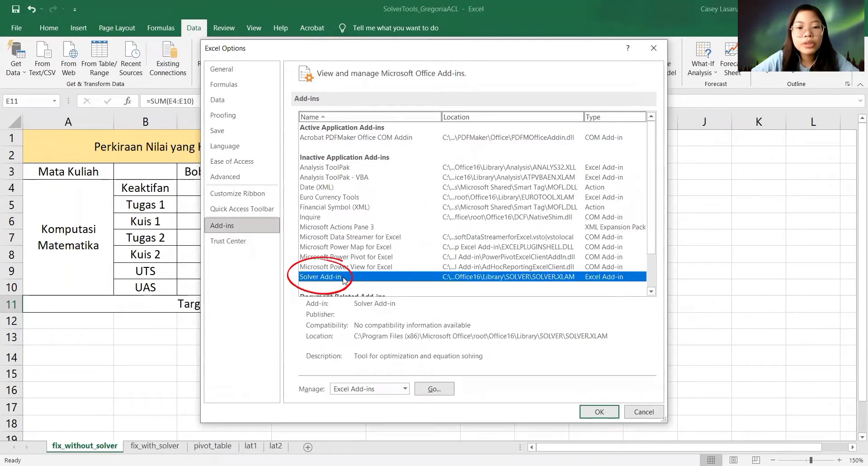
click(432, 388)
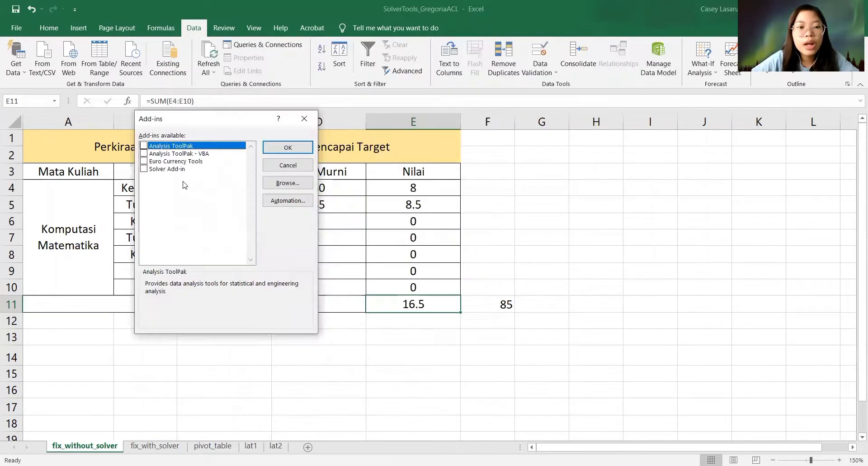
click(150, 169)
click(143, 169)
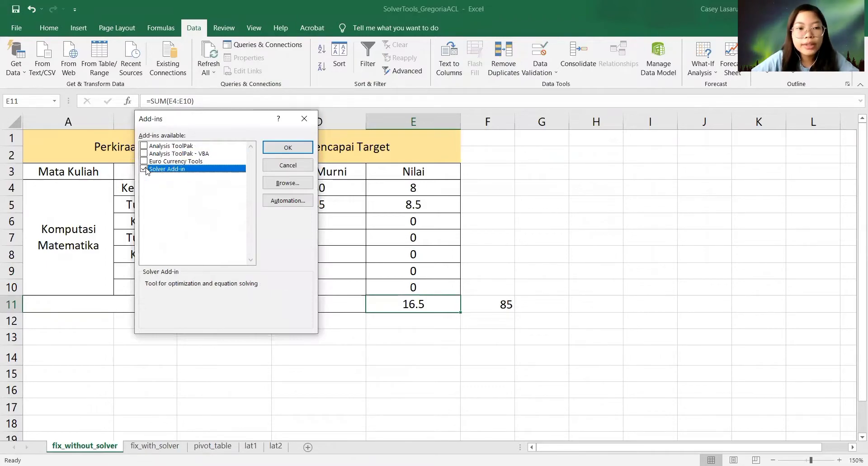
click(298, 151)
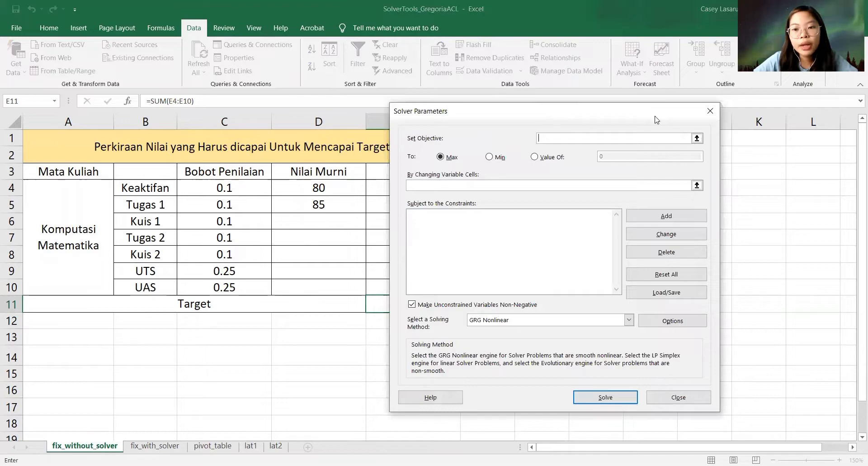
Set the Solver objective to the Target total in cell E11 with a value of 85.
drag(657, 120, 758, 115)
click(409, 306)
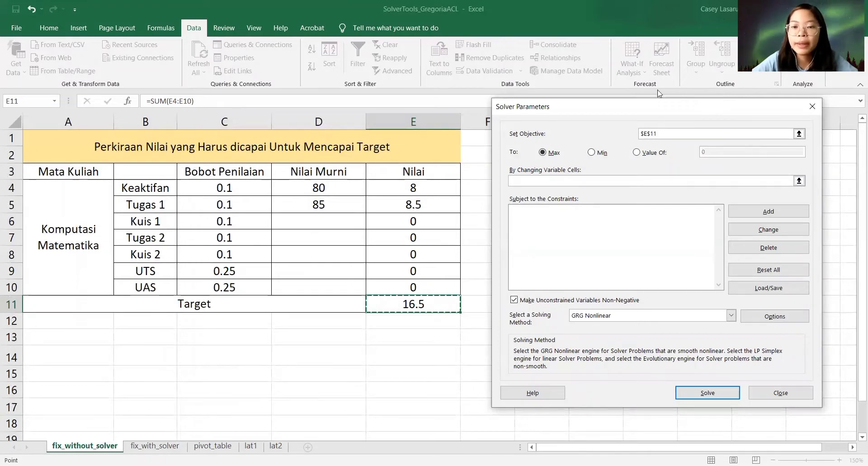
drag(646, 103, 614, 84)
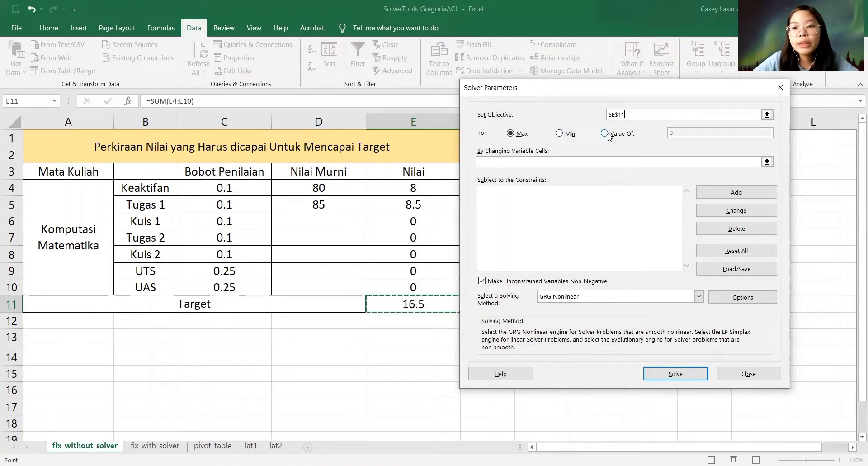
click(622, 133)
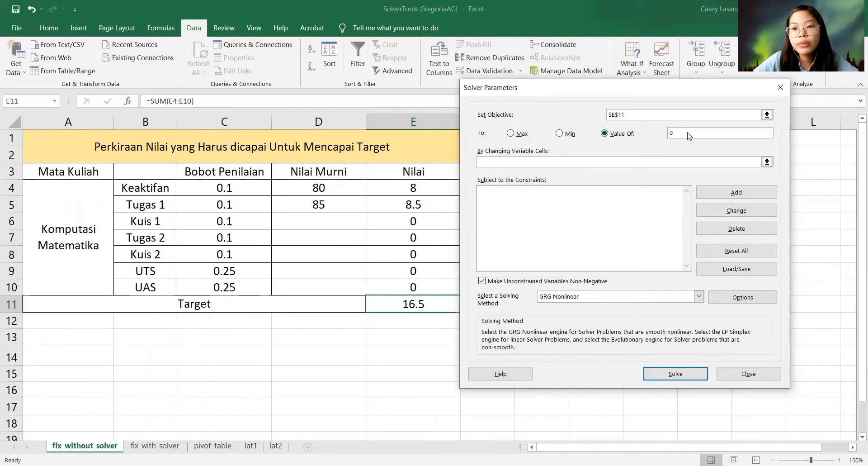
drag(689, 134, 646, 137)
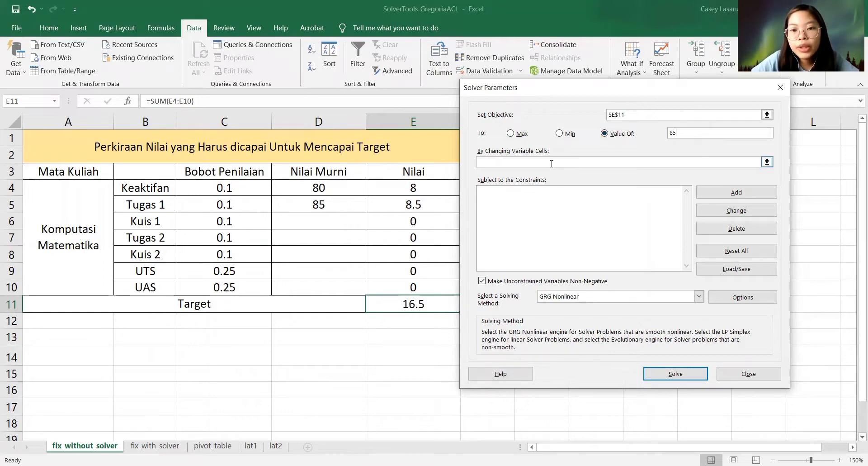
Set the empty Nilai Murni cells D6:D10 as Solver's changing variable cells.
click(570, 164)
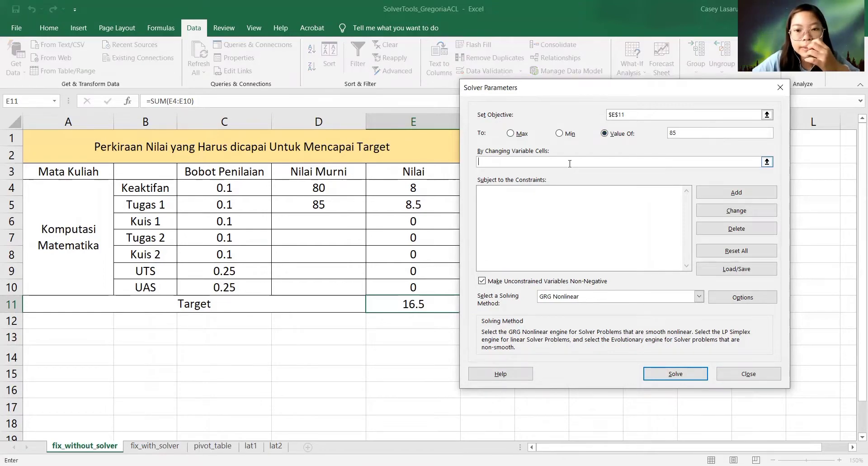
click(321, 220)
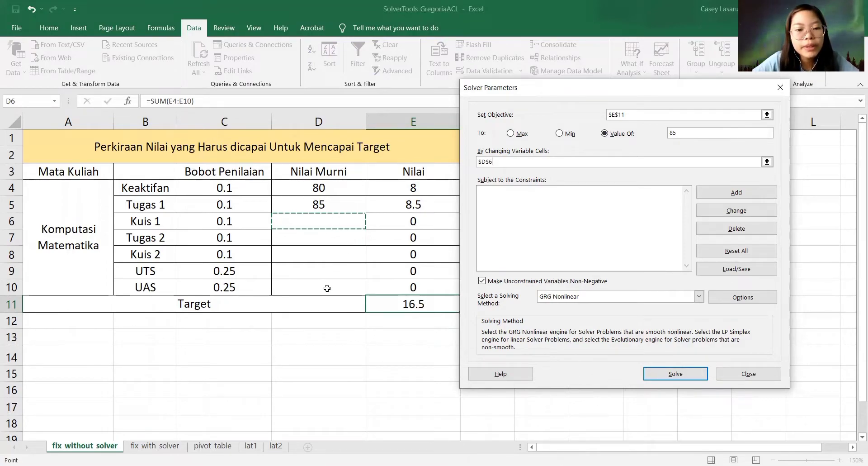
shift+click(327, 288)
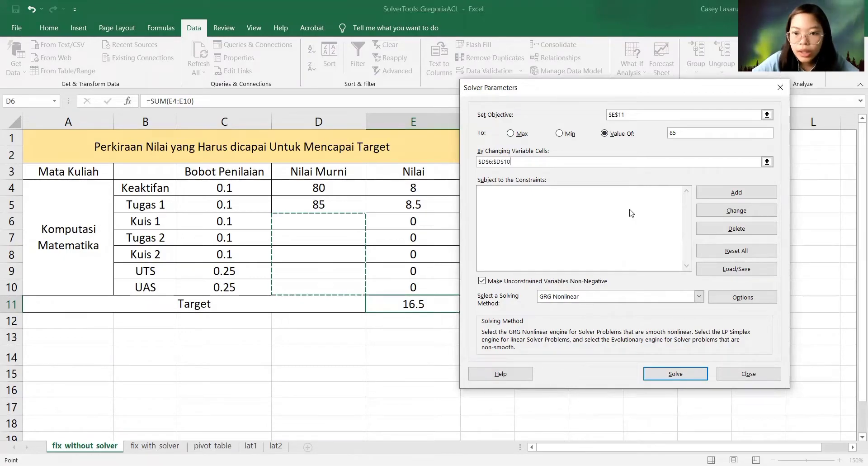
Add a Solver constraint limiting the Kuis 1 raw score in D6 to <= 100.
click(548, 201)
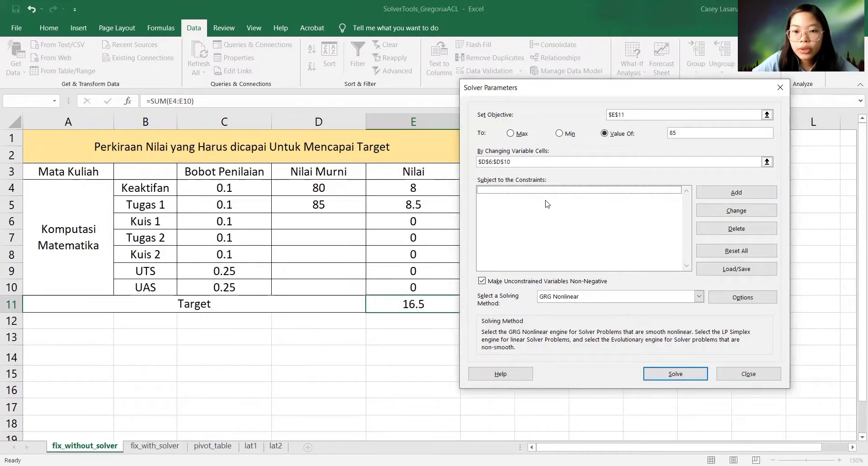
click(733, 192)
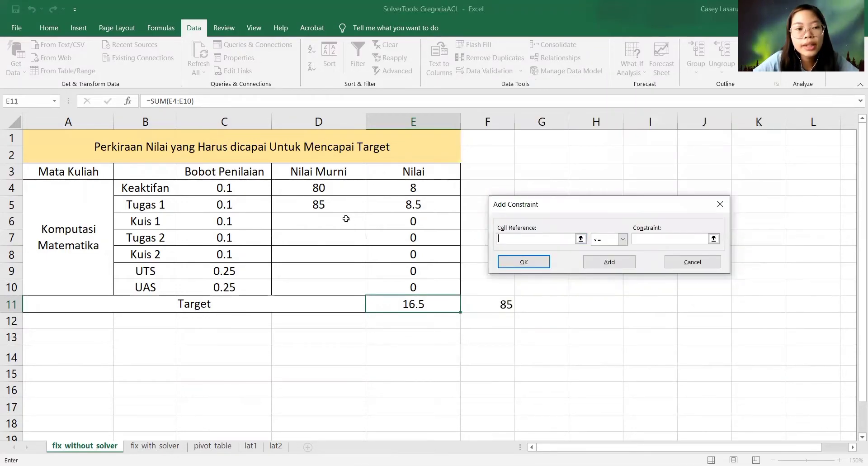
click(345, 219)
click(661, 239)
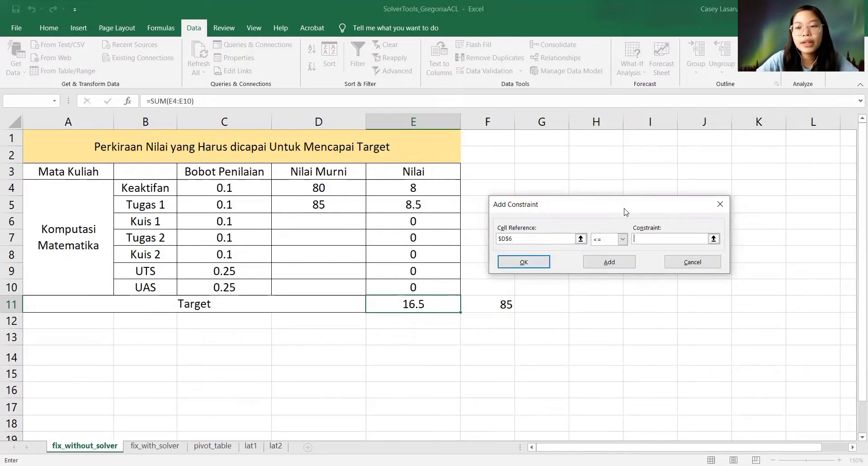
text(100)
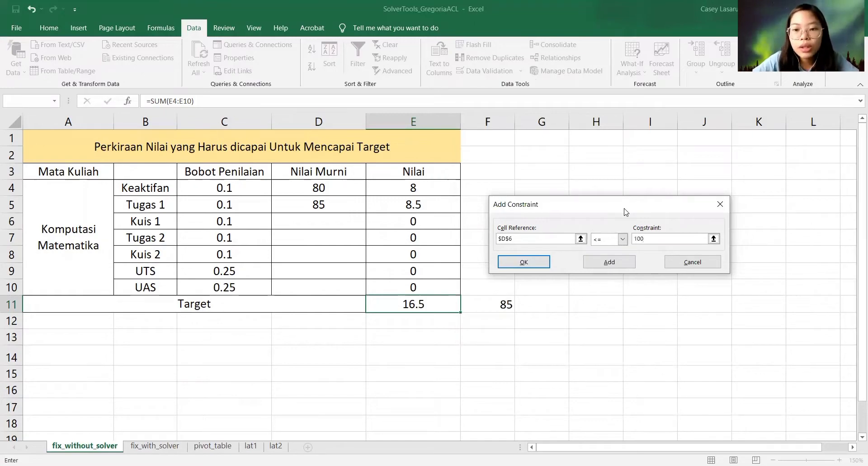
click(608, 262)
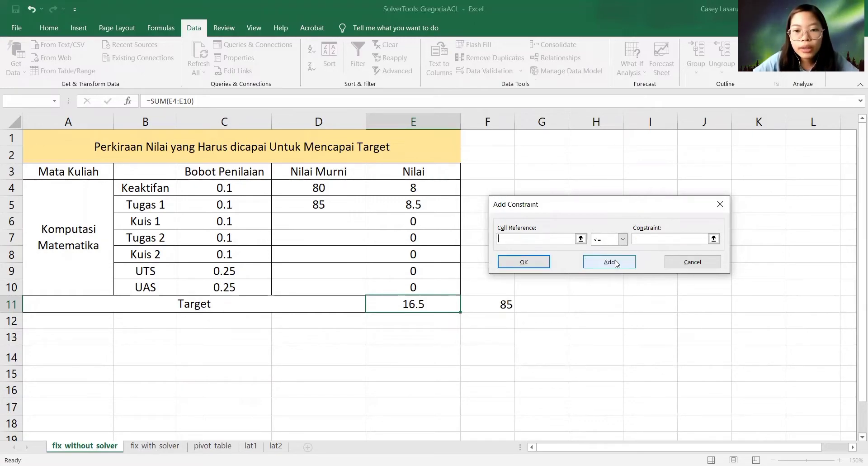
Add a constraint limiting the Tugas 2 raw score in D7 to <= 100.
click(355, 237)
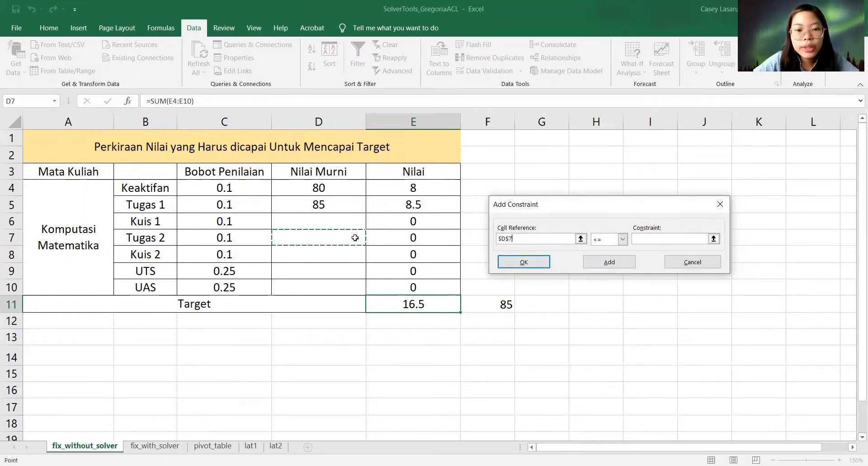
click(663, 243)
text(100)
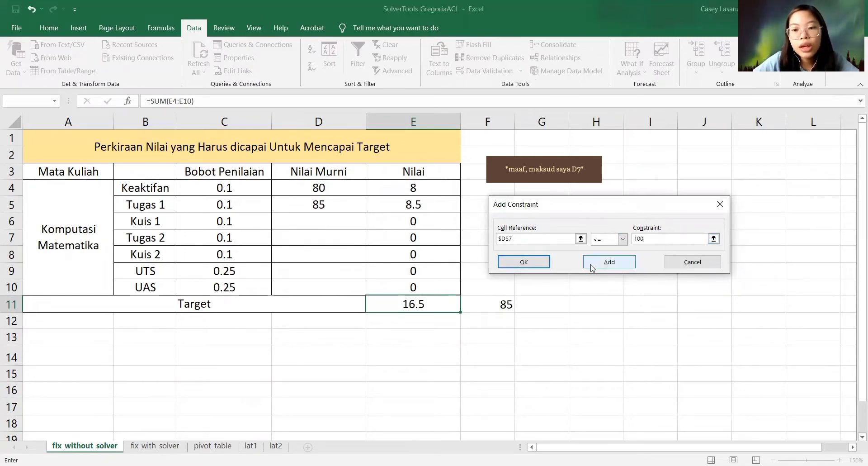
click(596, 262)
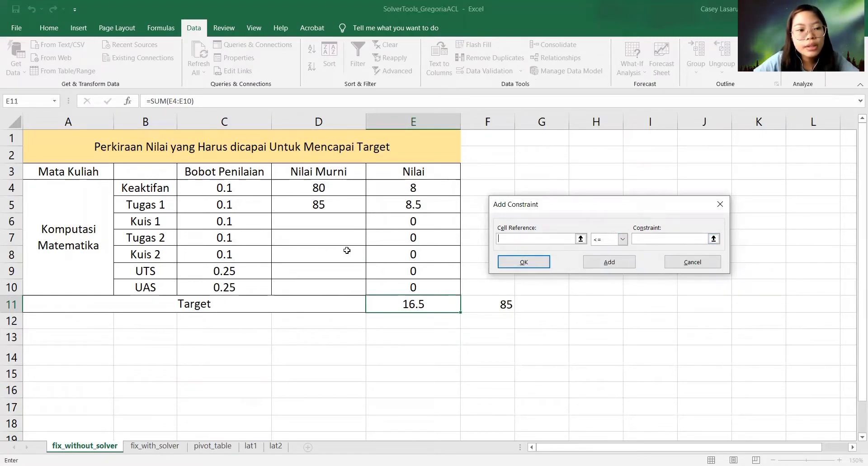
Add a constraint limiting the Kuis 2 raw score in D8 to <= 100.
click(347, 250)
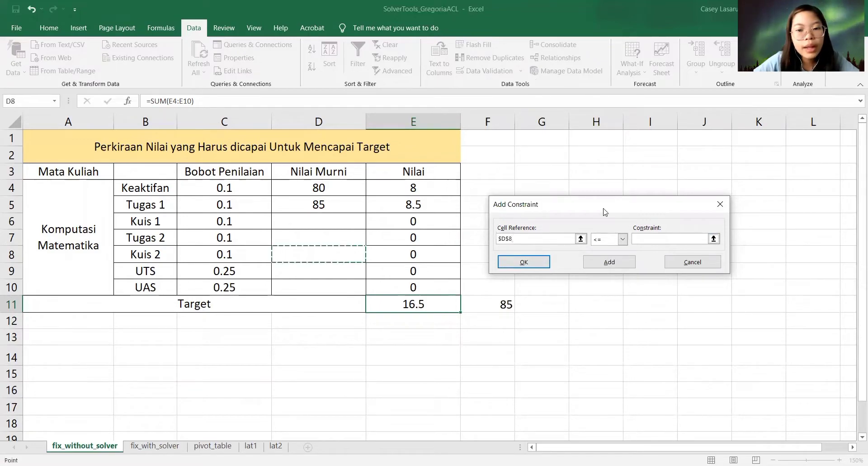
click(673, 239)
text(100)
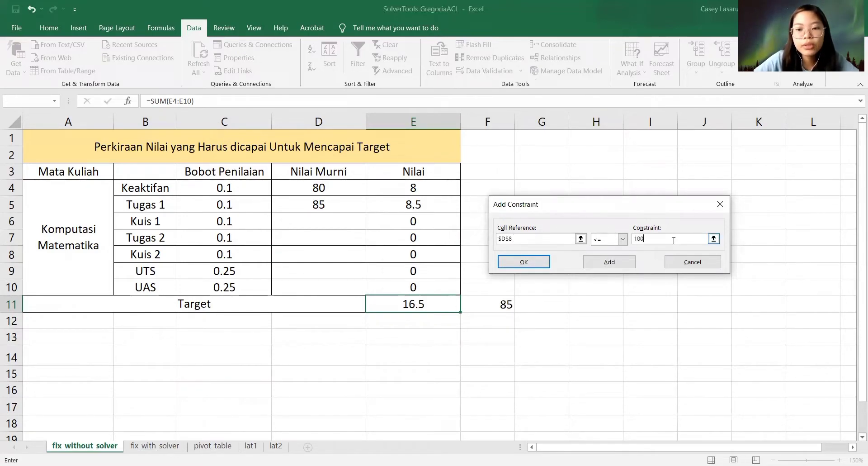
click(606, 261)
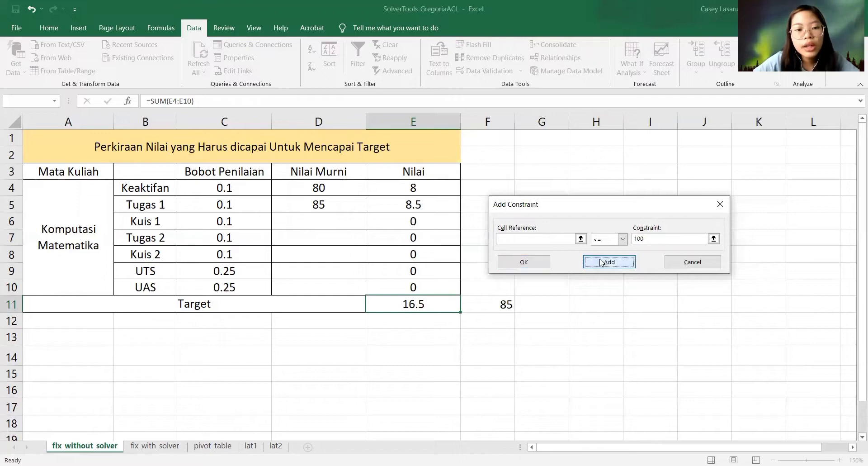
Add a constraint limiting the UTS raw score in D9 to <= 90.
click(345, 269)
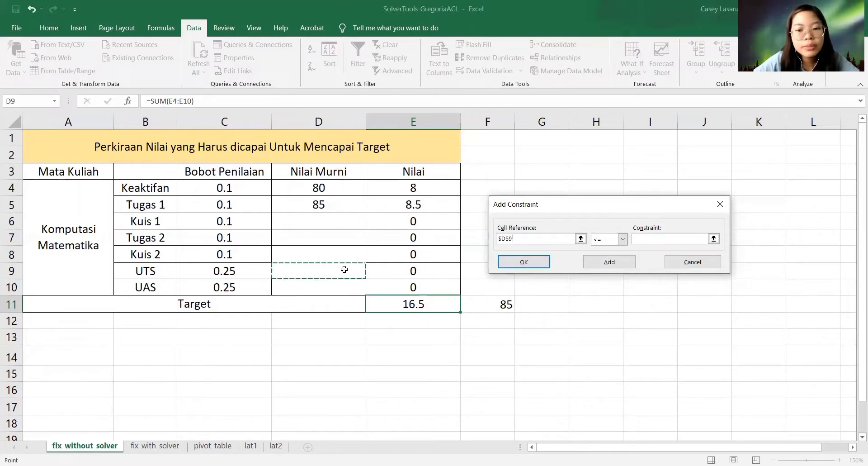
click(678, 240)
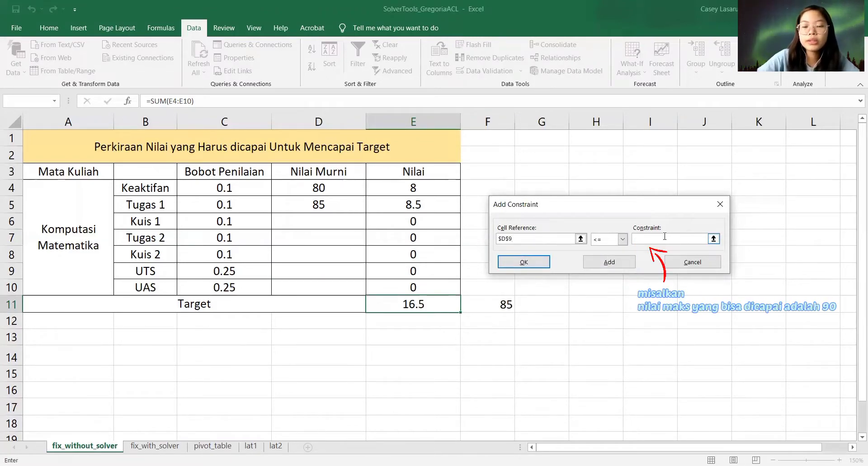
text(90)
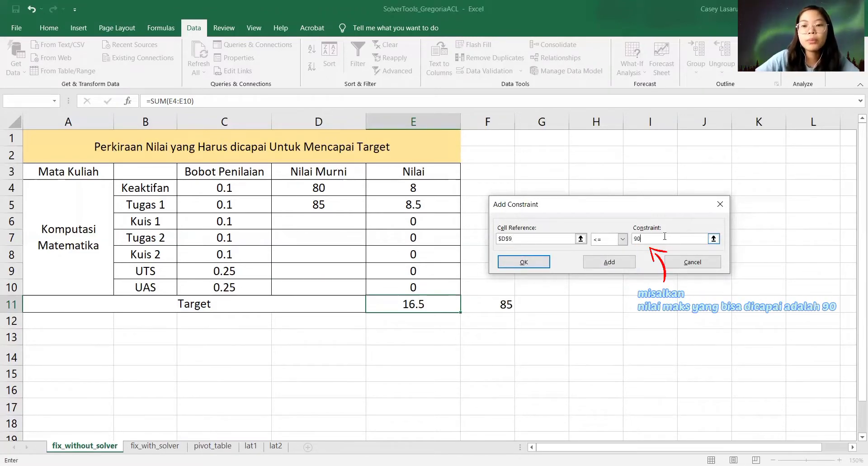
click(609, 263)
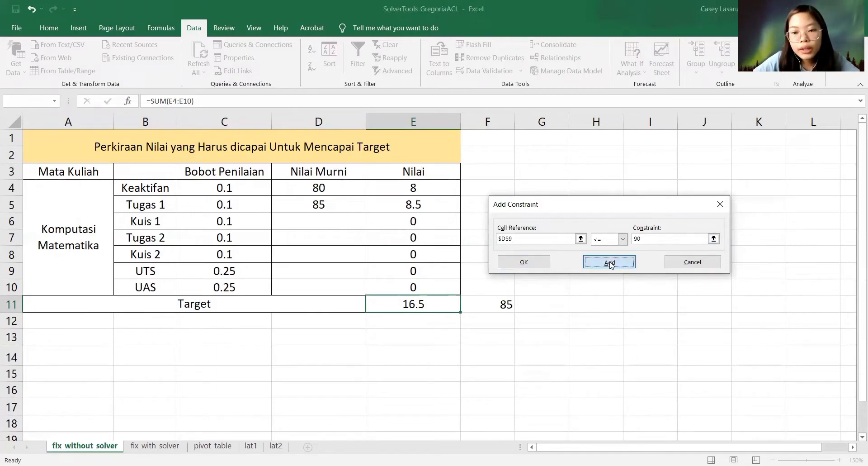
Add a final constraint limiting the UAS raw score in D10 to <= 85 and return to the Solver parameters.
click(324, 284)
click(663, 238)
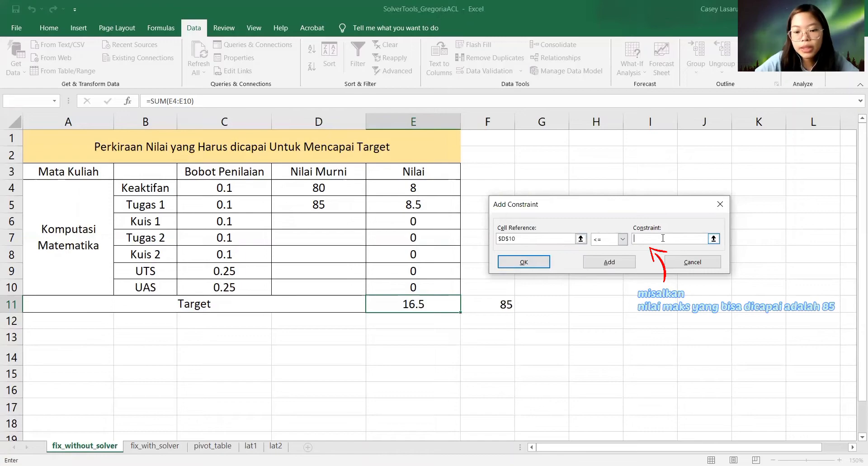
text(85)
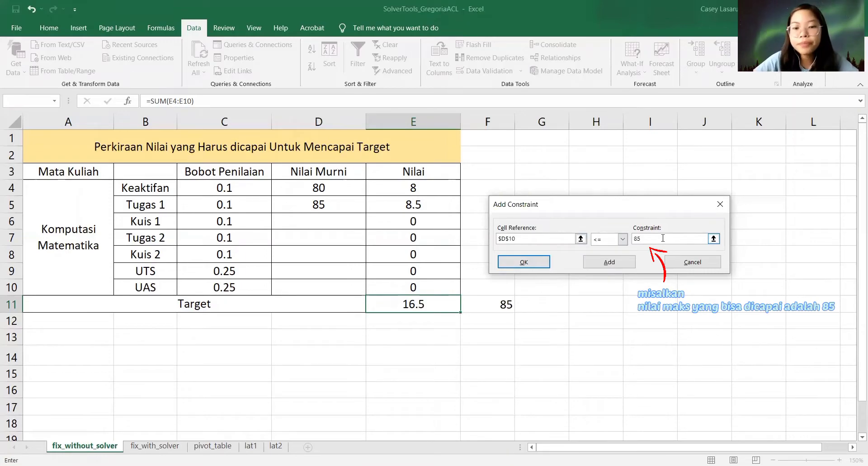
click(546, 263)
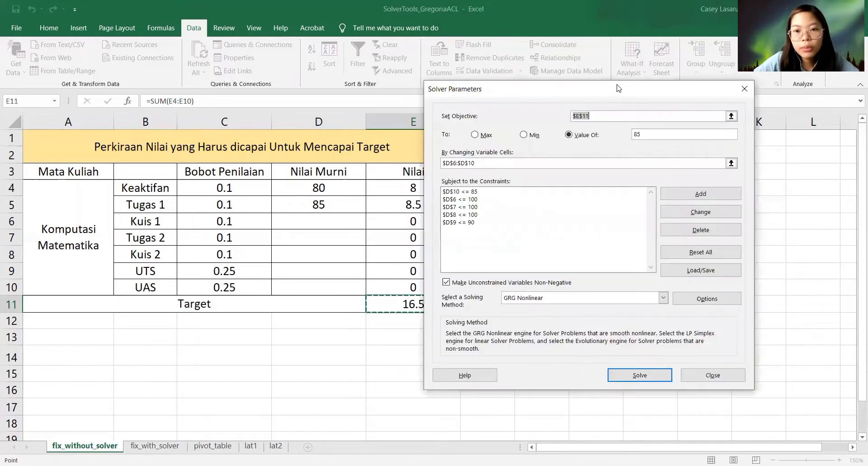
Solve the model with the GRG Nonlinear method and keep the Solver solution.
drag(615, 89, 567, 57)
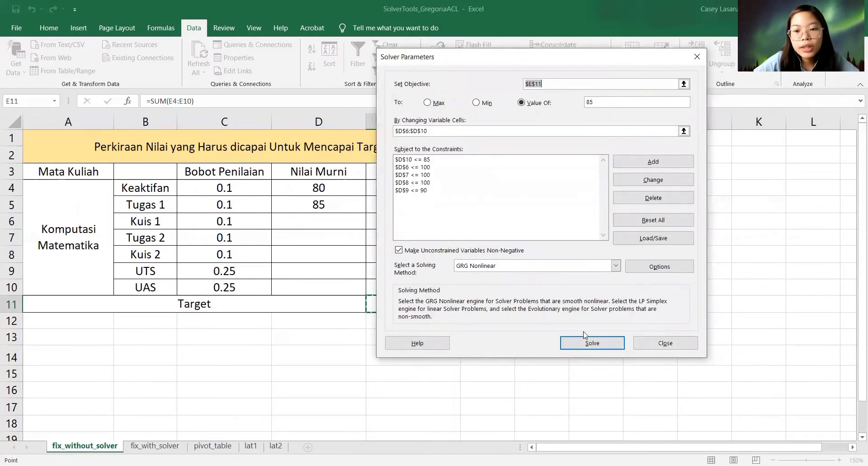
click(592, 343)
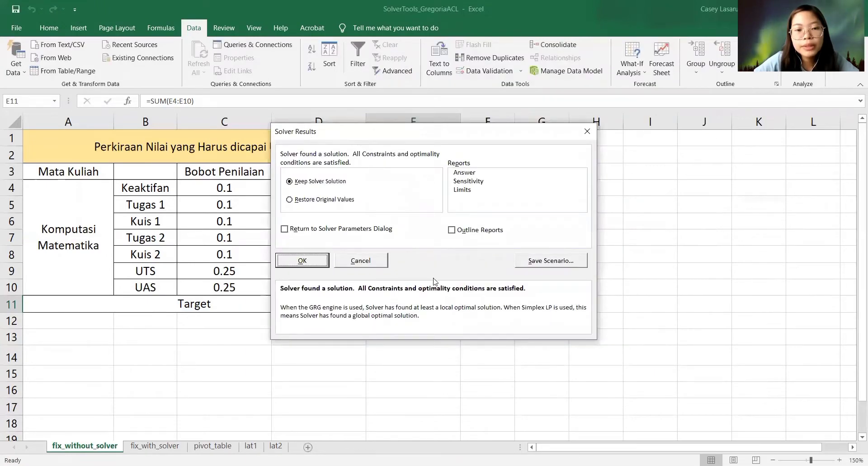
click(310, 261)
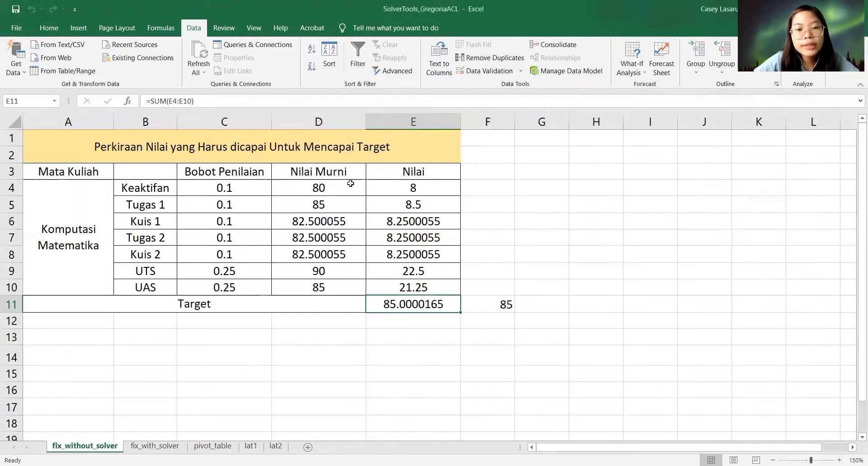
Examine the solved Nilai Murni scores for each assessment in D6:D10 and the resulting Target total in E11.
click(350, 183)
click(340, 204)
click(331, 221)
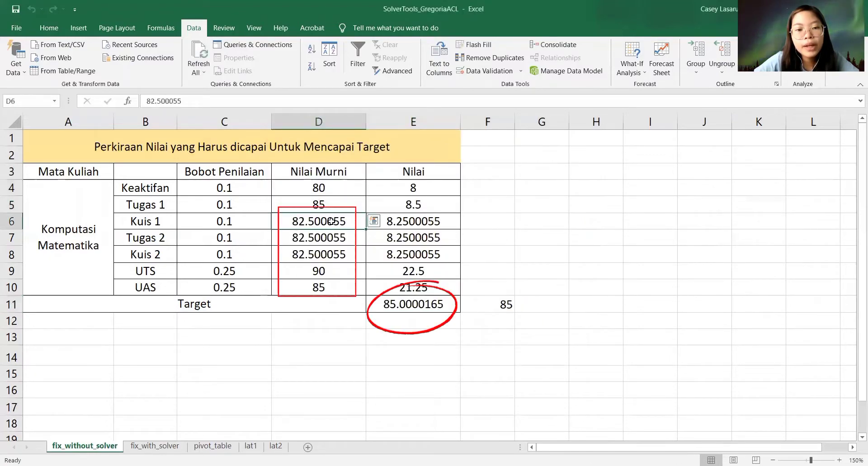
drag(331, 221, 346, 283)
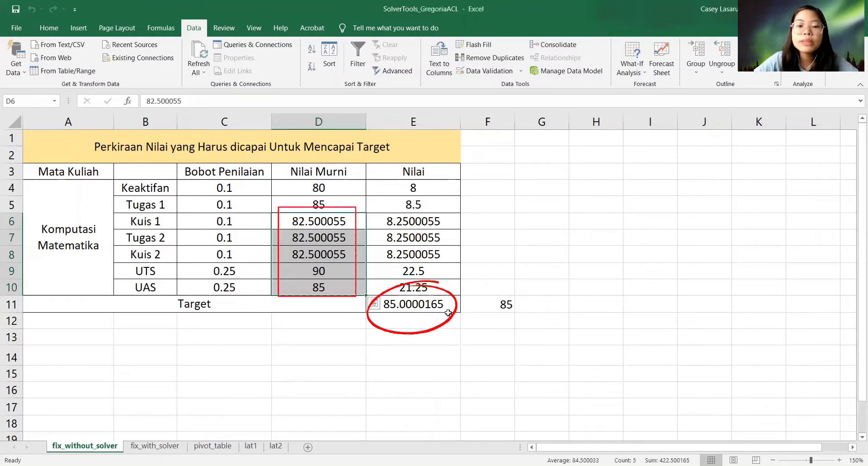
click(167, 222)
click(312, 224)
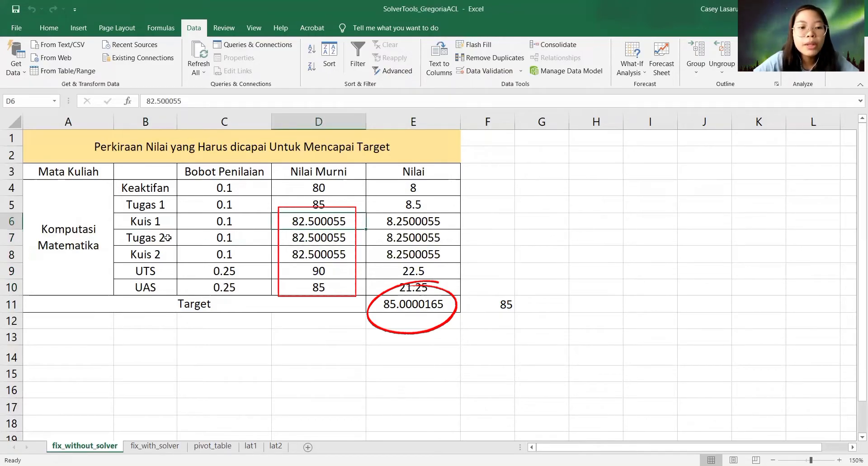
click(300, 249)
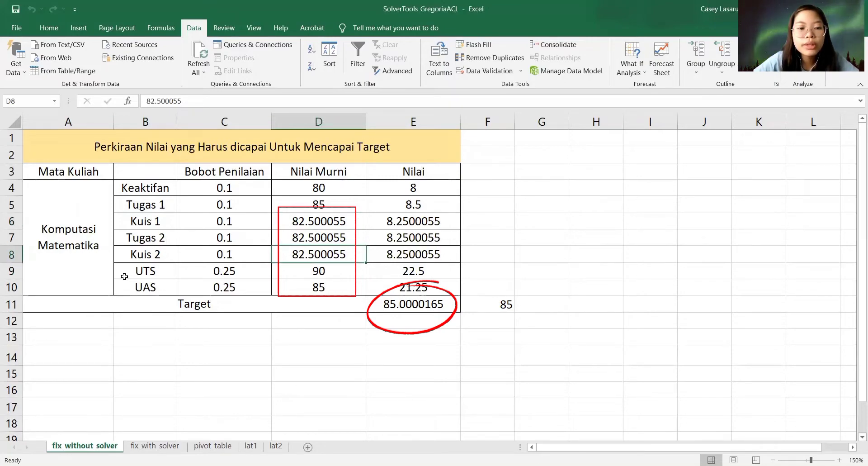
click(150, 277)
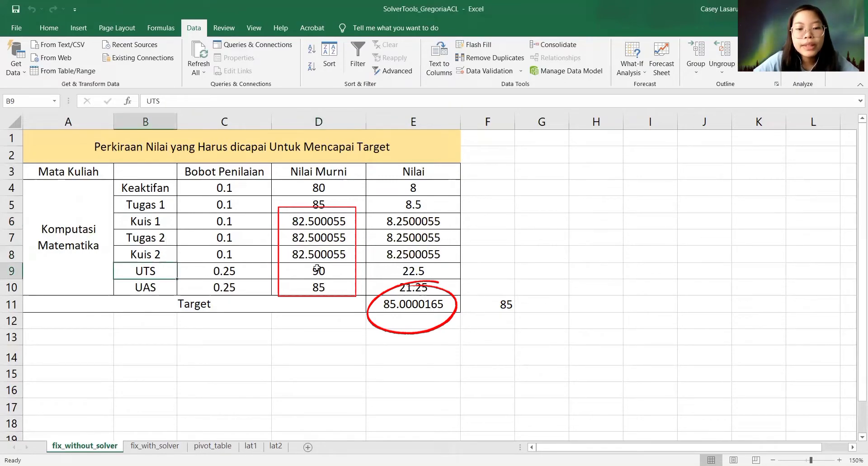
click(336, 270)
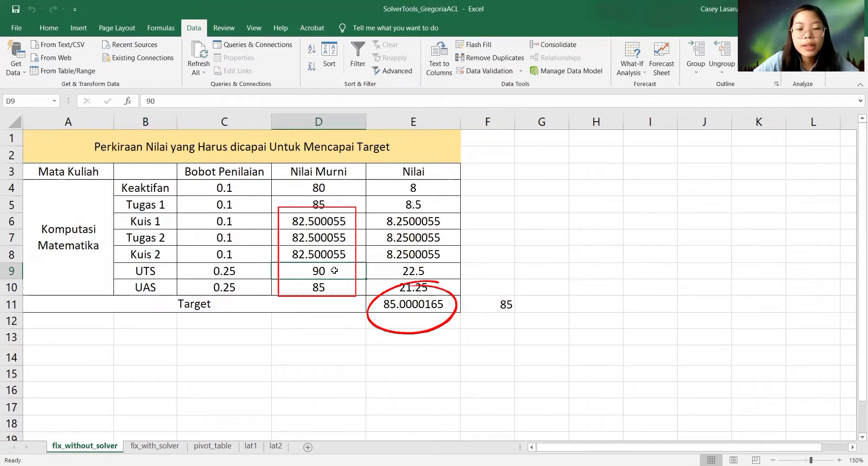
click(168, 290)
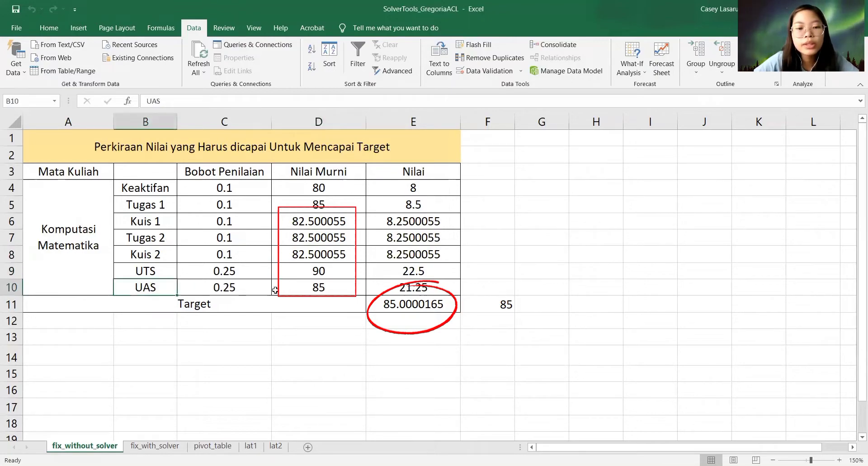
click(311, 290)
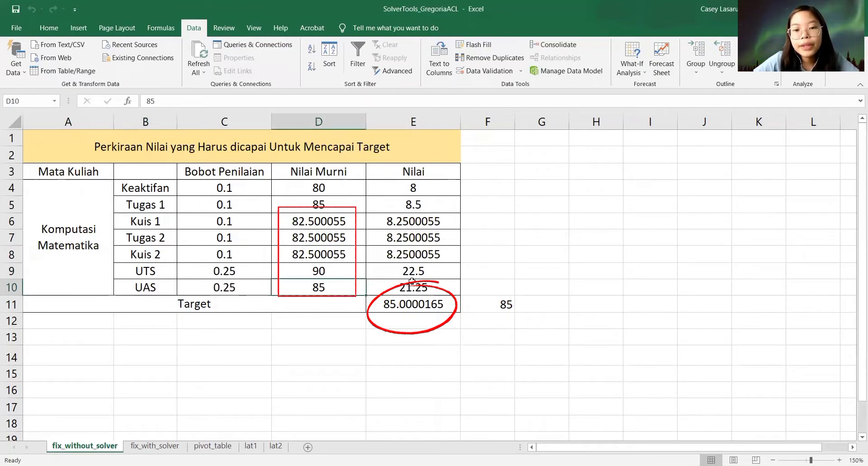
click(433, 307)
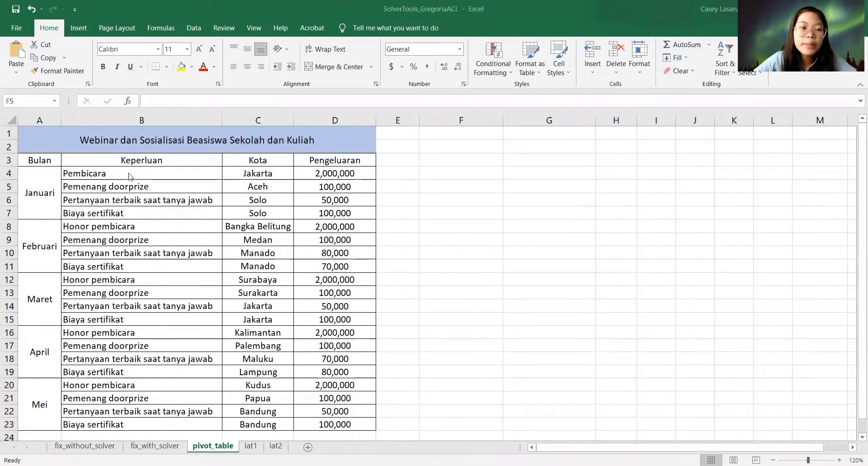
Examine the webinar and scholarship expense table on the pivot_table sheet.
click(46, 144)
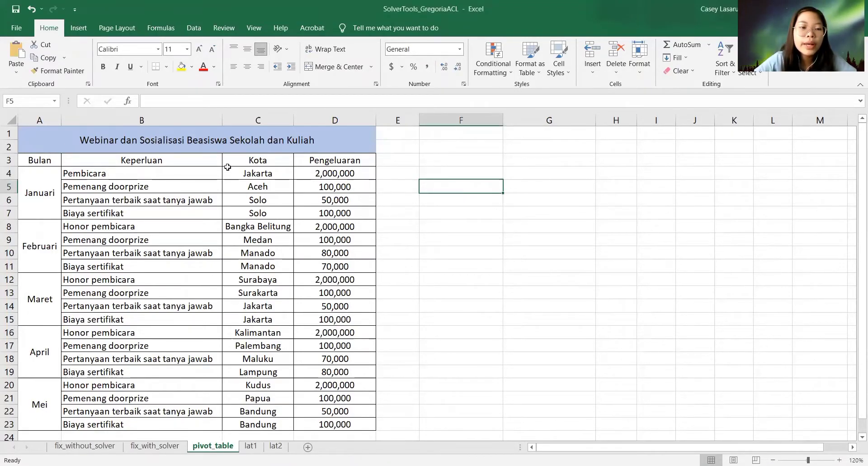
click(52, 142)
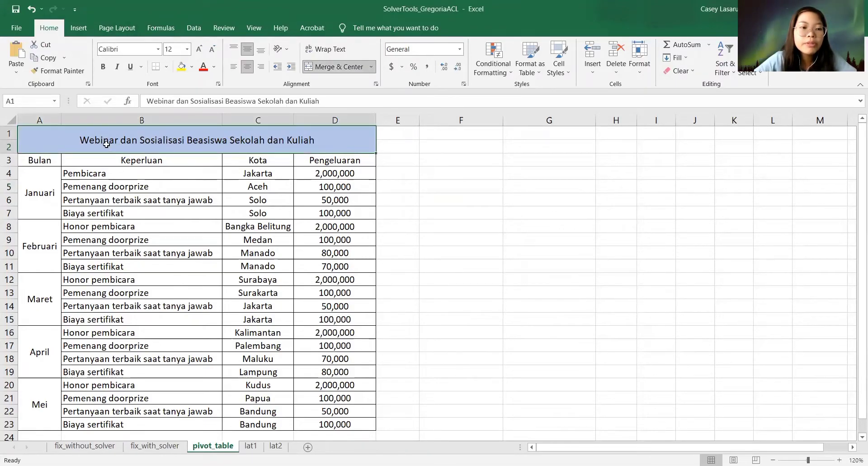
drag(106, 144, 138, 401)
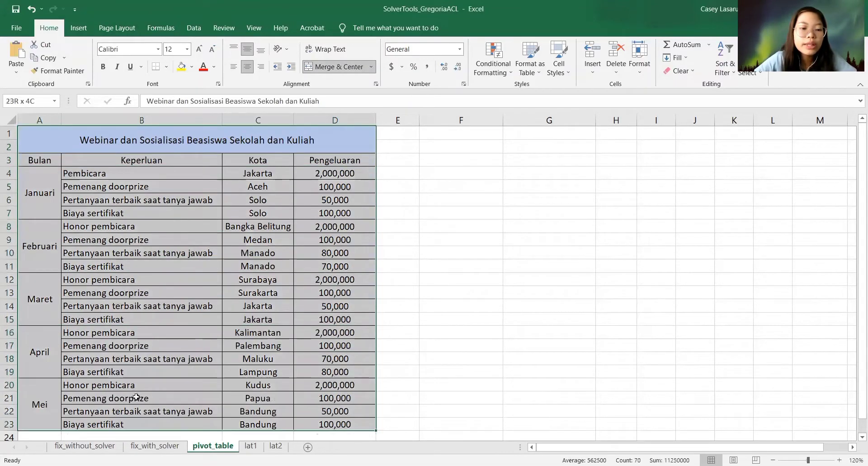
click(149, 184)
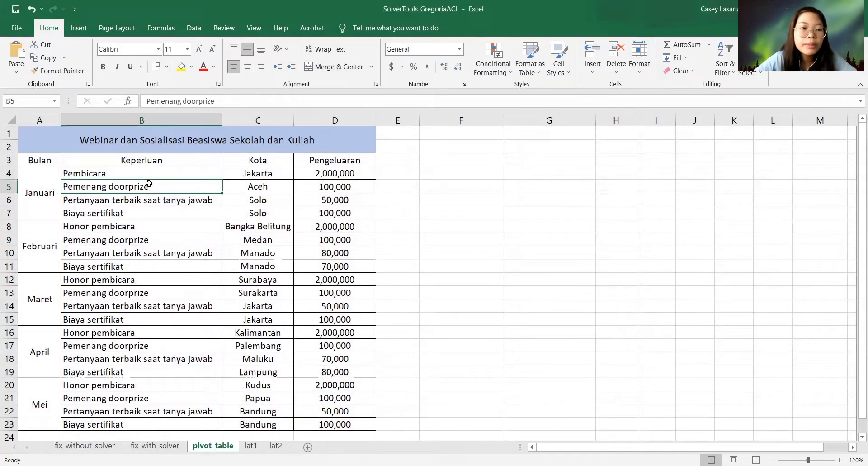
Insert a PivotTable from the range A3:D23, placed in the existing worksheet at cell F5.
click(78, 29)
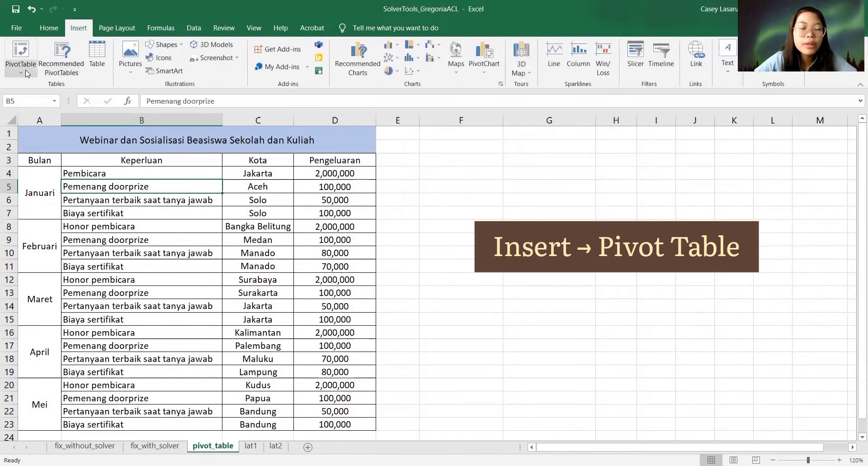
click(35, 131)
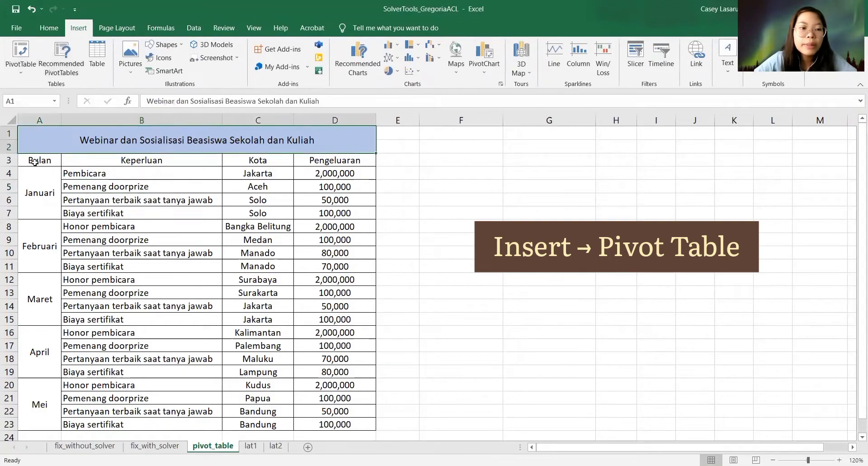
drag(34, 163, 323, 415)
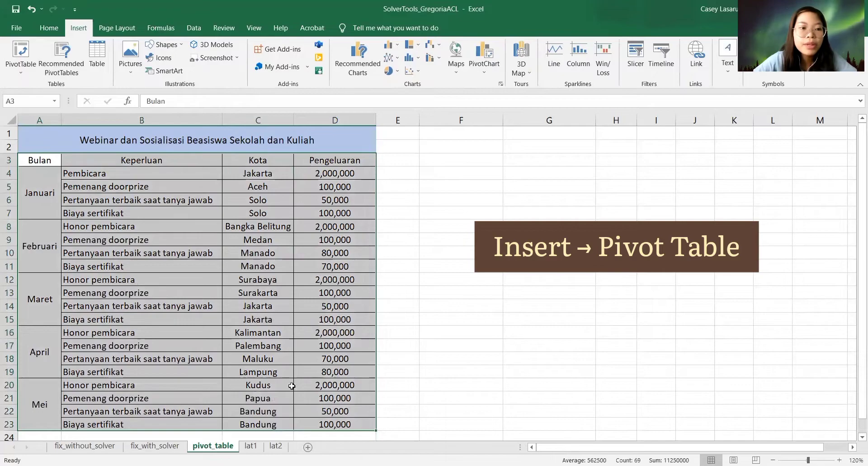
click(28, 55)
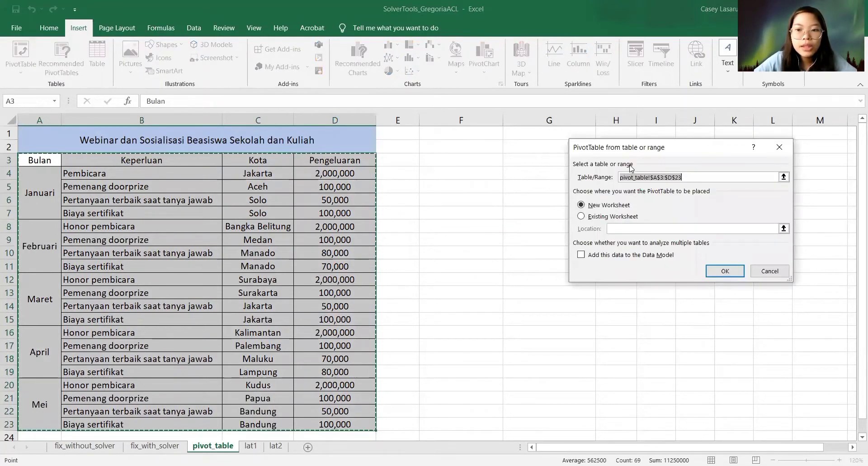
click(614, 216)
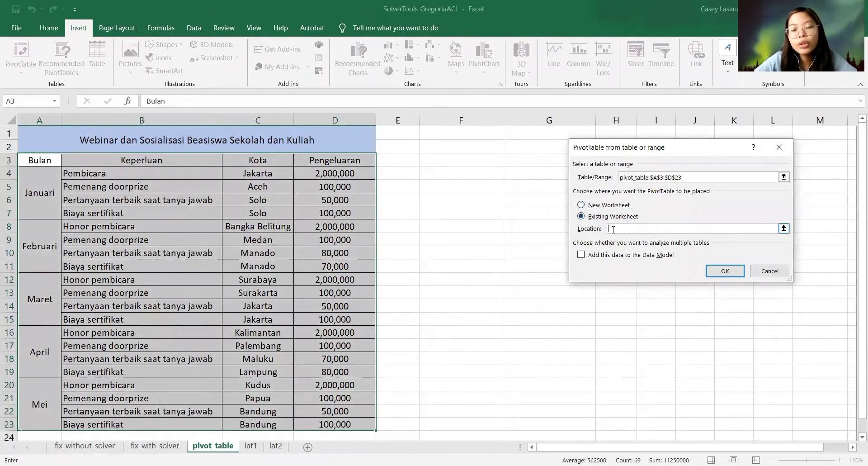
click(463, 183)
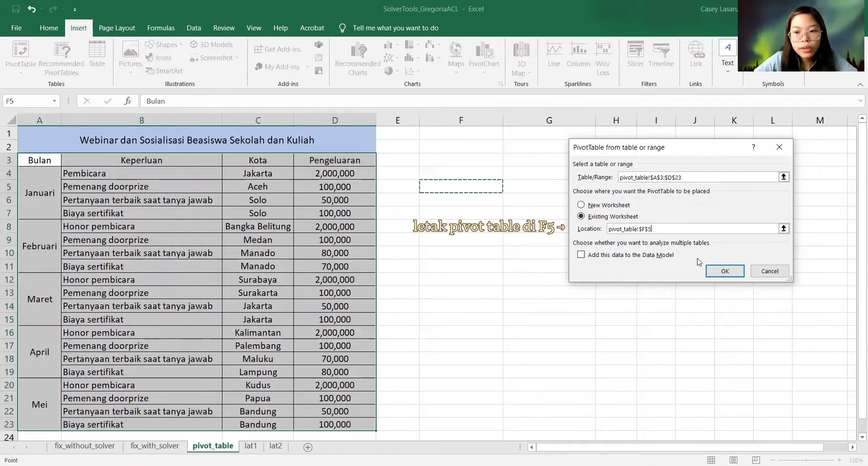
click(725, 271)
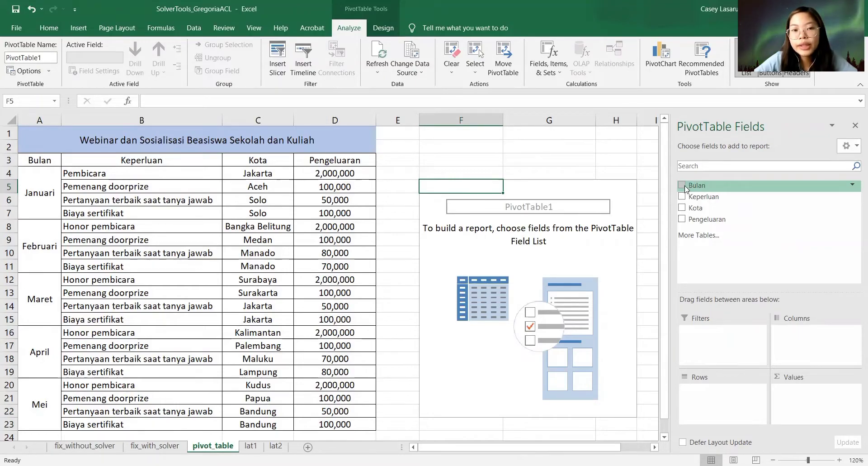
Lay out the PivotTable with Bulan and Pengeluaran as row fields and Kota as the column field.
drag(700, 186, 710, 388)
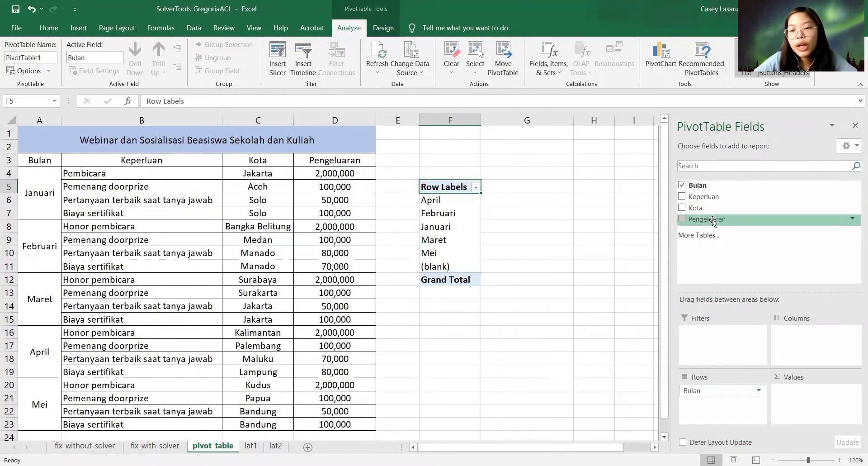
drag(711, 218, 794, 336)
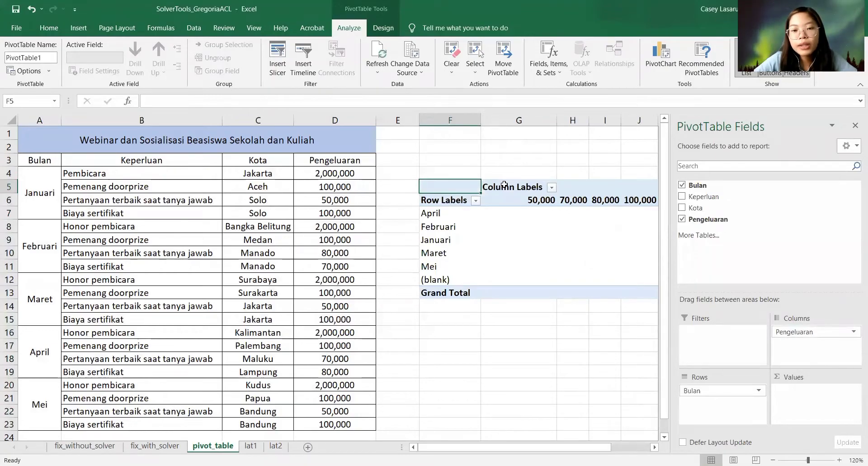
scroll(504, 185, right, 1)
scroll(504, 185, right, 1)
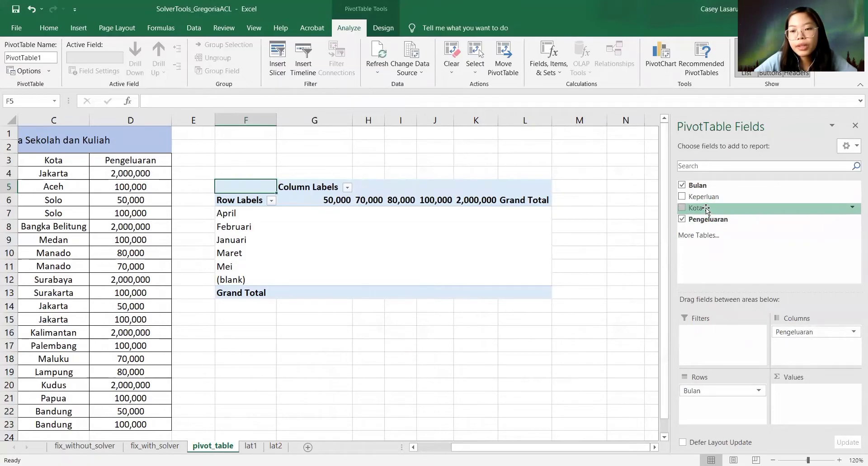
drag(707, 211, 717, 404)
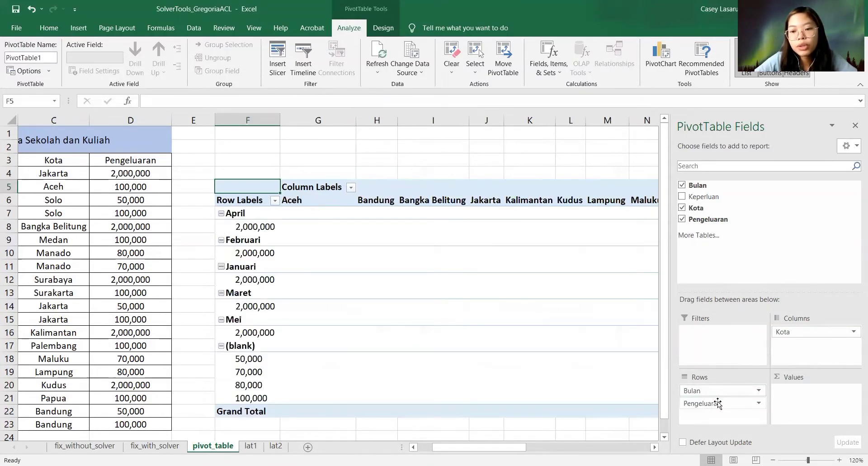
Collapse the April, Februari, Januari, Maret and Mei groups in the PivotTable's row labels.
click(221, 214)
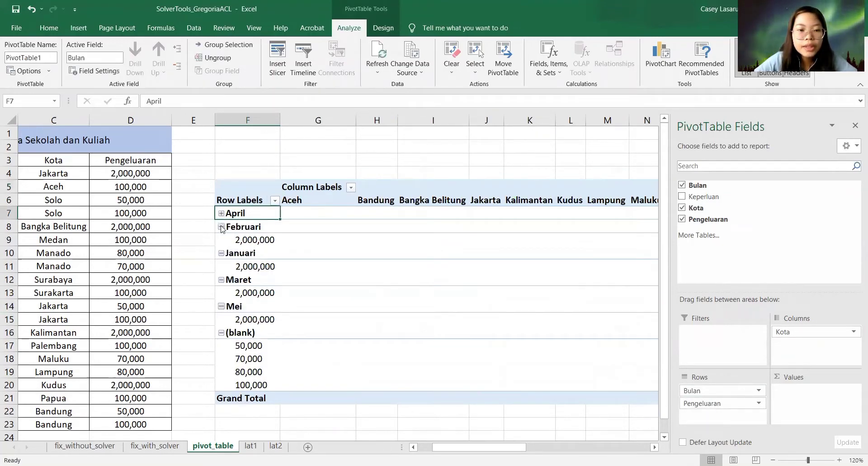
click(221, 227)
click(222, 241)
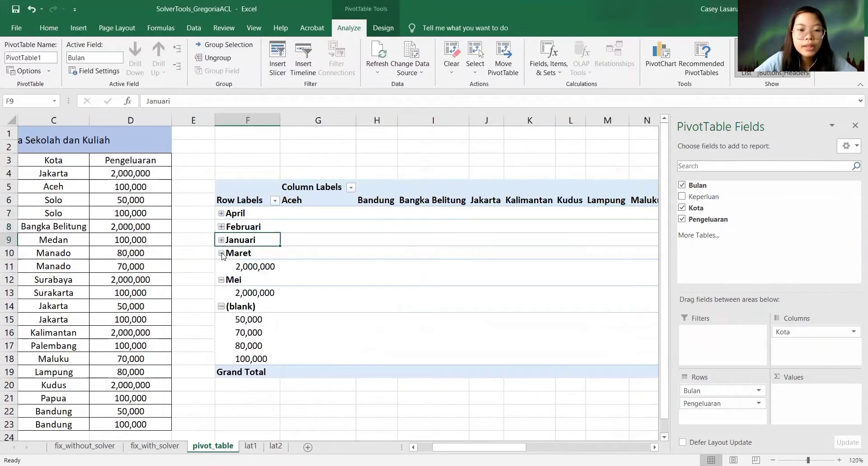
click(221, 254)
click(222, 267)
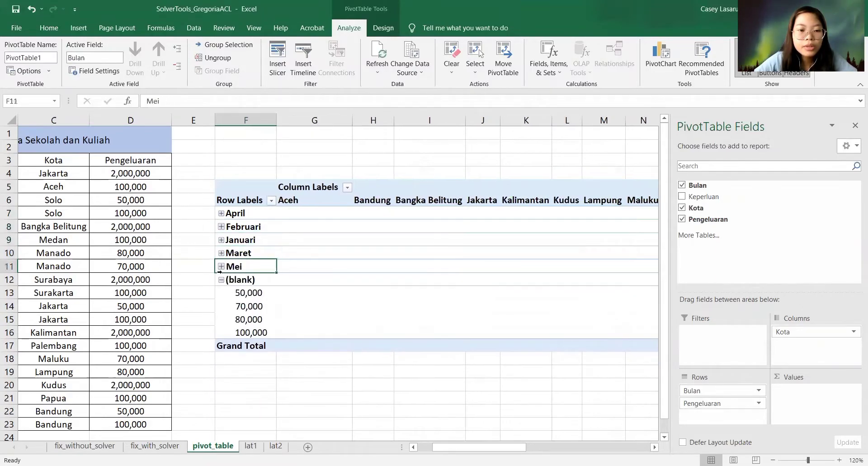
click(221, 280)
click(222, 279)
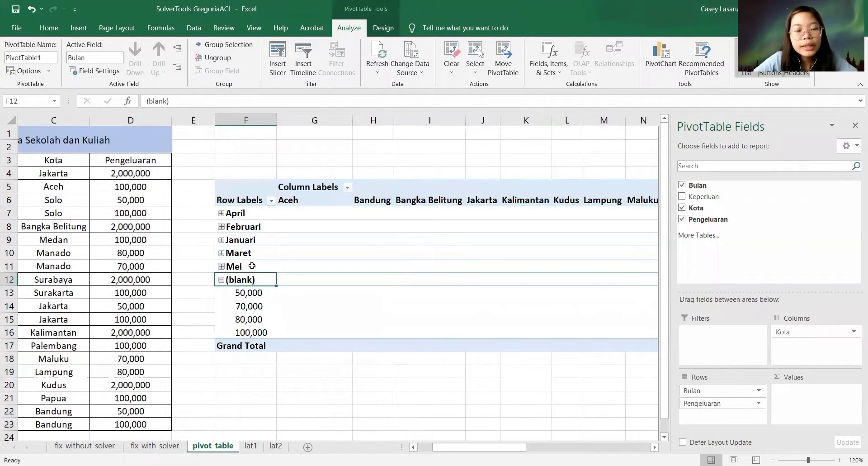
Expand the April and Februari groups in the PivotTable to show their Pengeluaran amounts.
scroll(98, 252, left, 3)
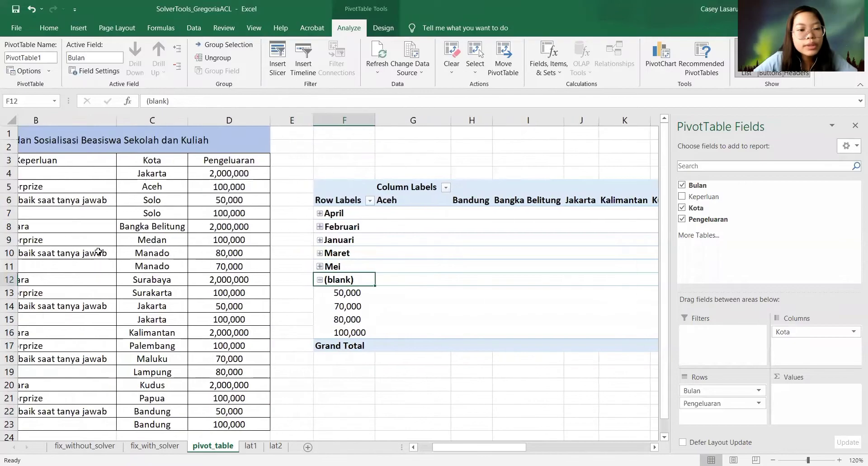
scroll(98, 252, left, 2)
scroll(98, 252, right, 1)
scroll(98, 252, left, 1)
scroll(98, 252, right, 3)
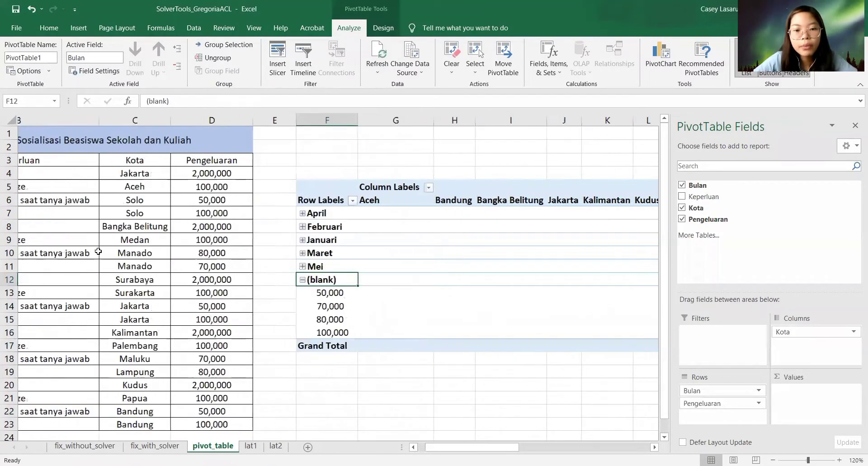
scroll(98, 251, right, 4)
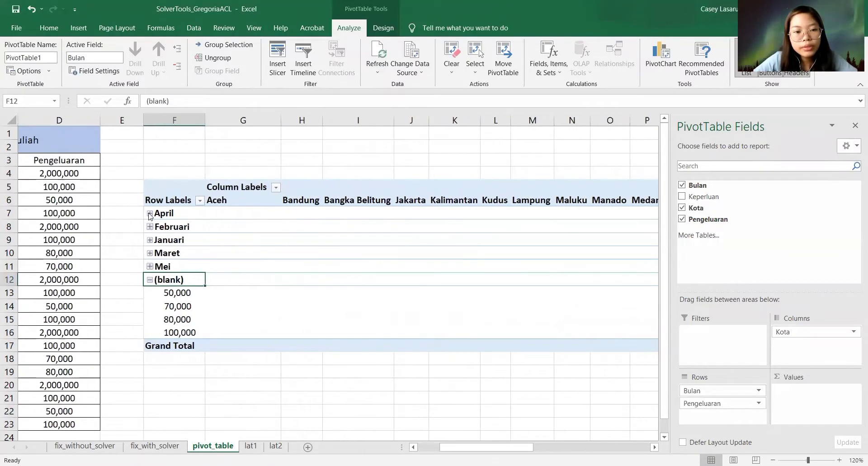
click(150, 213)
click(150, 240)
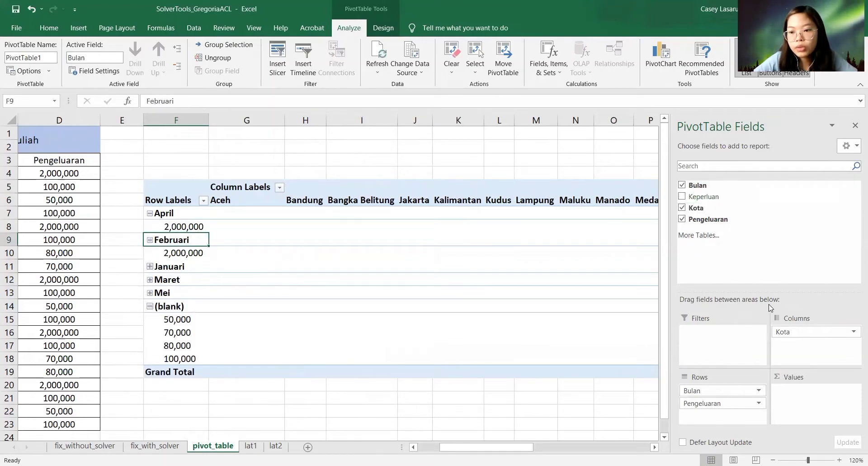
Rearrange the PivotTable to count Kota as the value field, with Pengeluaran as the column field and Bulan as rows.
click(790, 332)
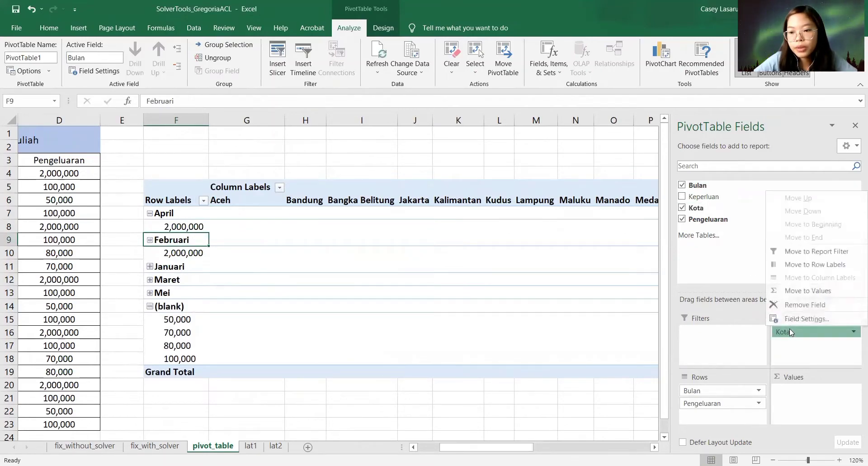
drag(790, 331, 795, 392)
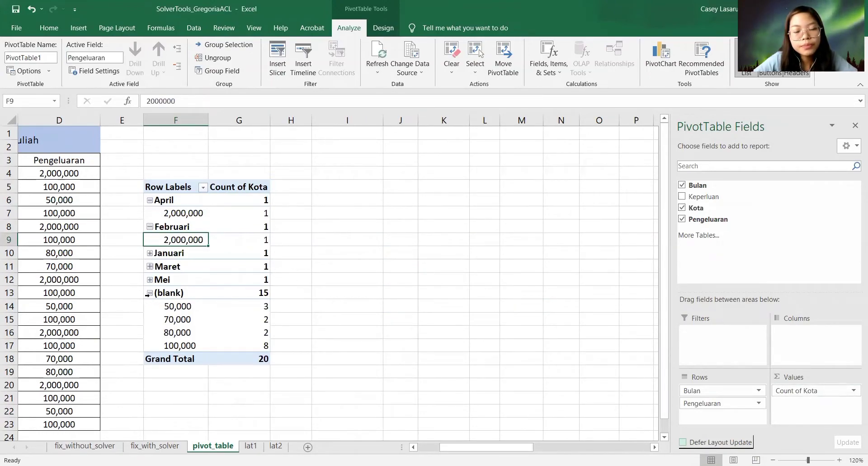
drag(732, 403, 809, 331)
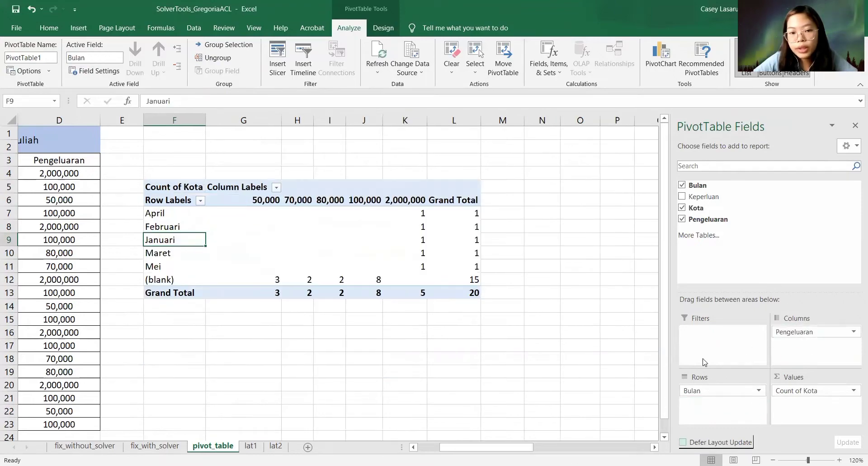
Compare the PivotTable's counts by month and expense amount with the source webinar expense table.
drag(191, 181, 442, 292)
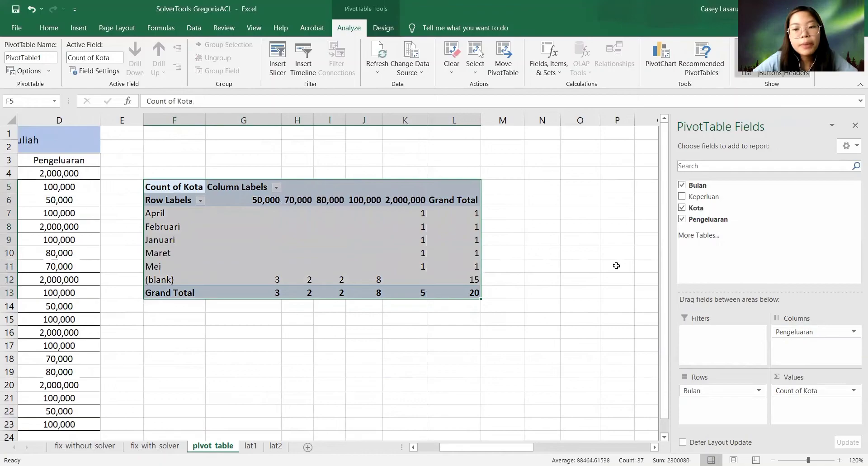
click(57, 214)
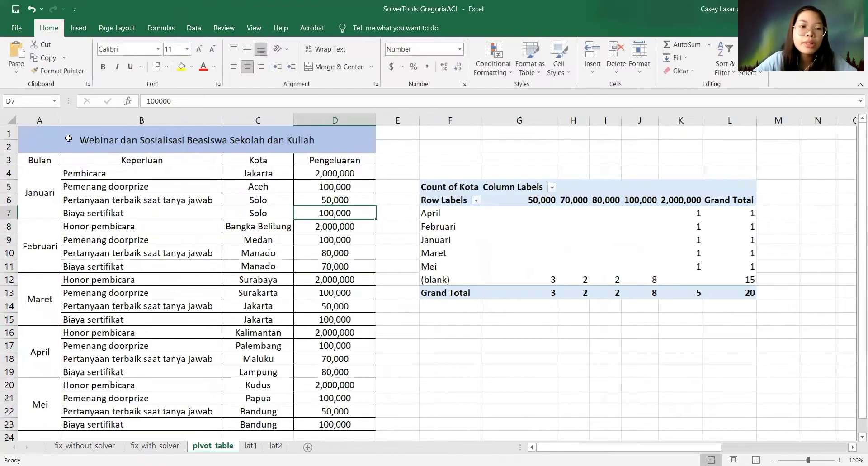
drag(69, 138, 255, 376)
click(462, 190)
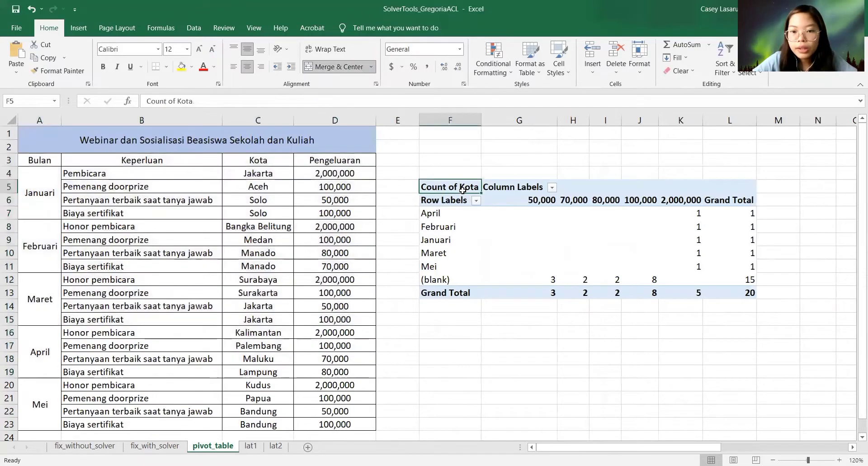
Rearrange the PivotTable with Kota as rows, Keperluan and Bulan as columns, and the sum of Pengeluaran as values.
scroll(462, 189, right, 2)
drag(713, 196, 809, 348)
drag(705, 390, 809, 360)
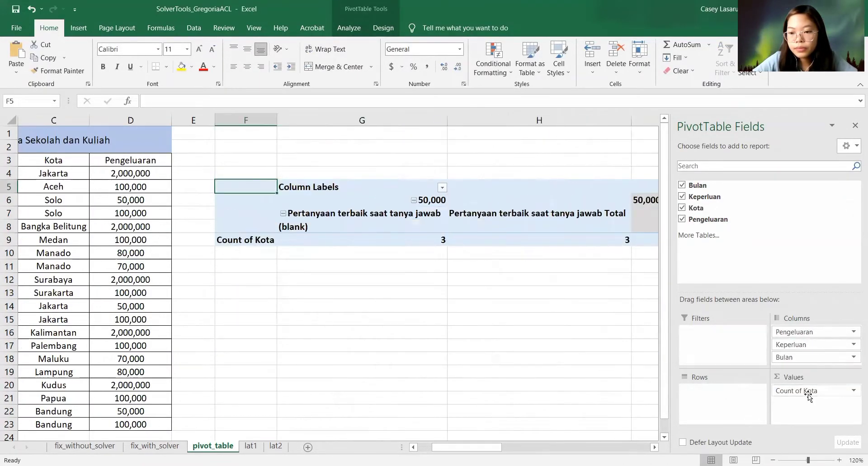
drag(807, 394, 707, 392)
scroll(458, 267, down, 1)
scroll(458, 267, right, 1)
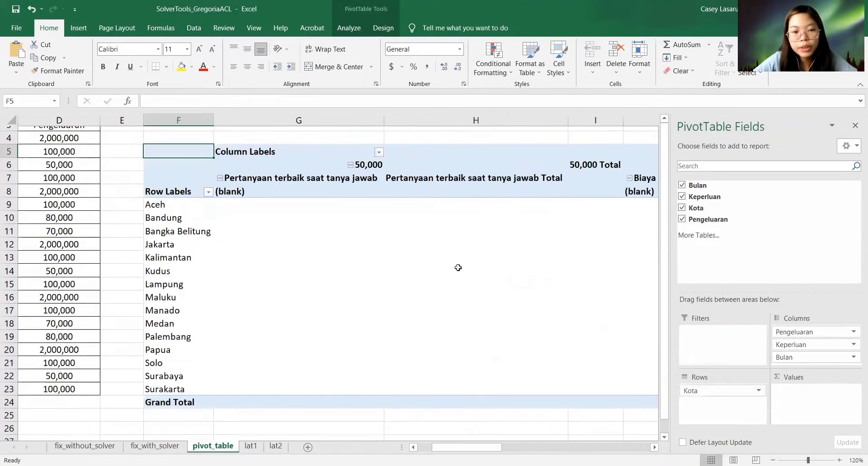
scroll(458, 267, down, 1)
scroll(458, 267, right, 1)
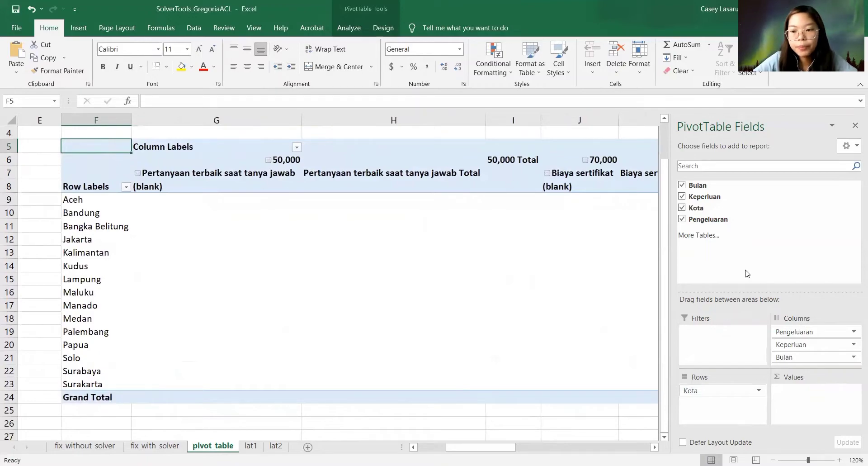
drag(824, 332, 820, 389)
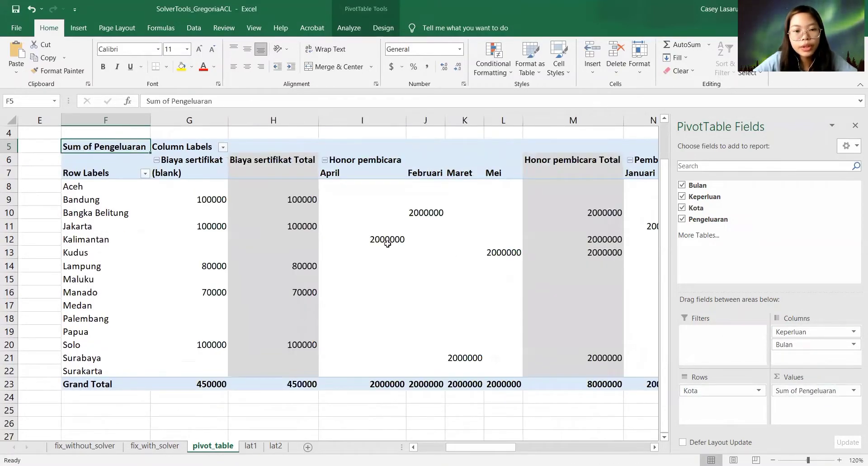
Examine each city's Pengeluaran sums across the Biaya sertifikat columns and the Honor pembicara months.
click(224, 199)
click(113, 187)
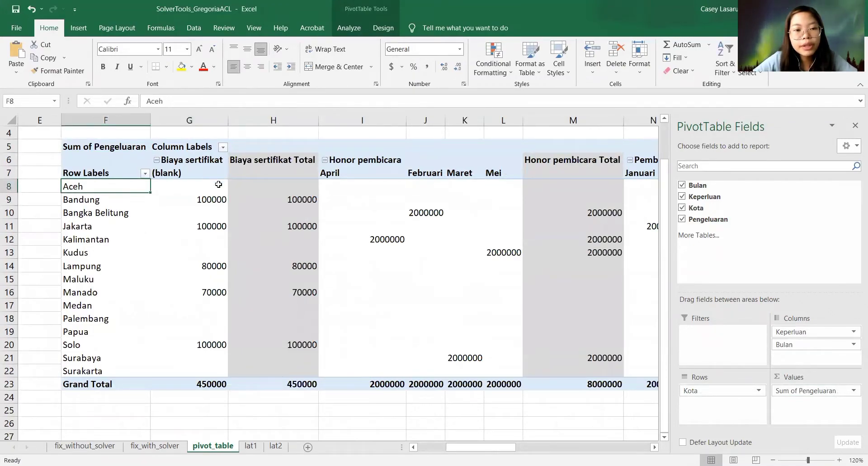
click(293, 183)
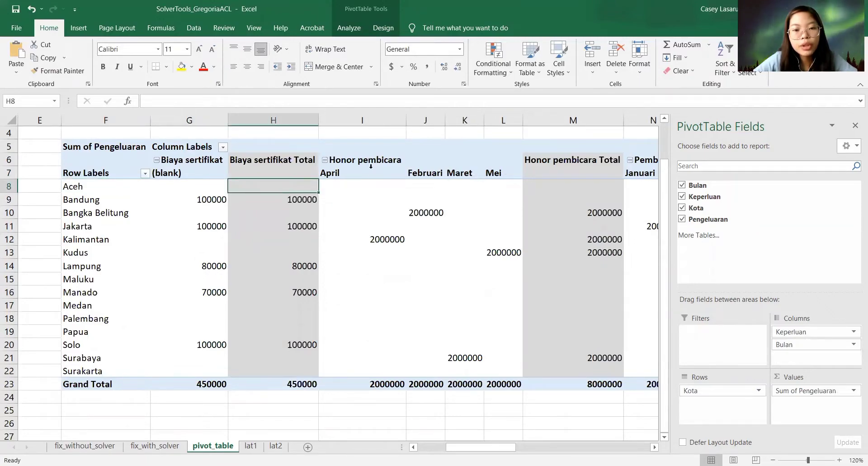
click(377, 189)
scroll(547, 215, right, 3)
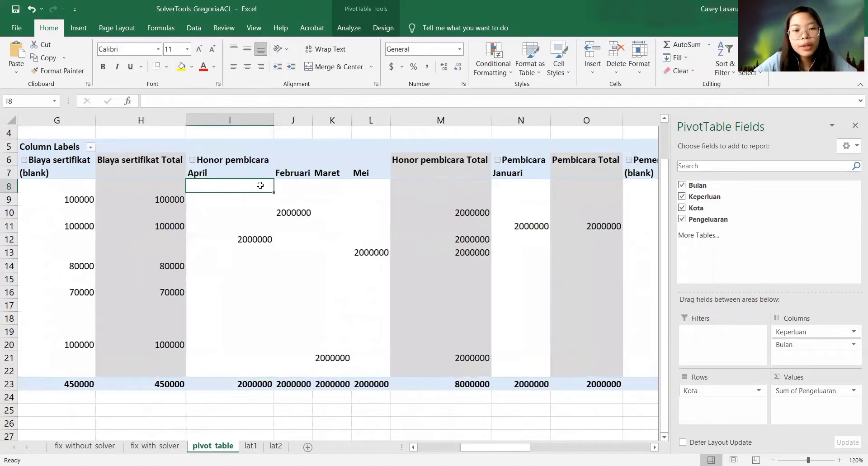
click(303, 185)
click(332, 186)
click(362, 185)
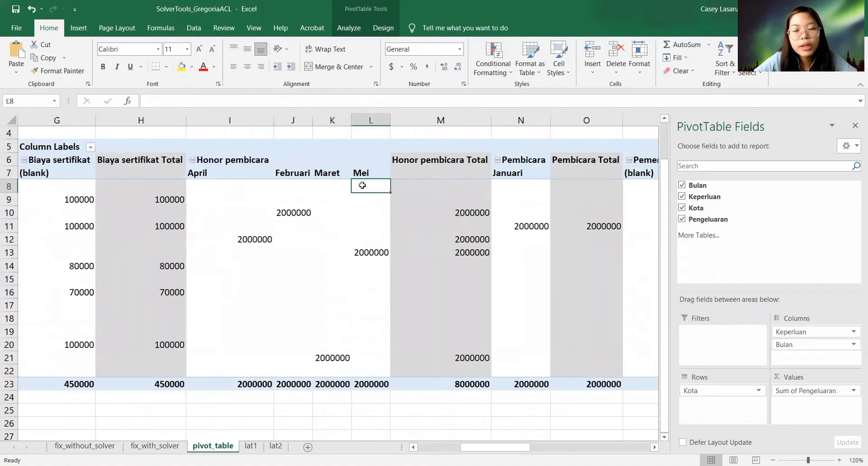
scroll(189, 194, left, 3)
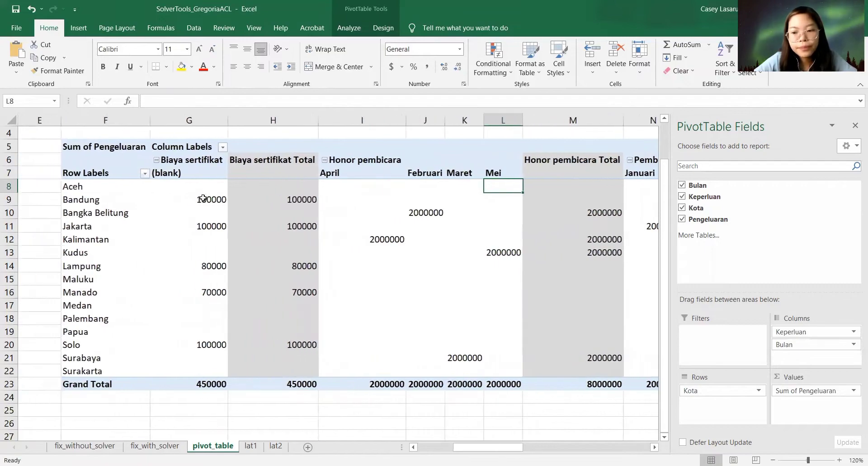
Try Bulan as a second row field under Kota and as a counted value field beside Sum of Pengeluaran.
drag(801, 343, 706, 406)
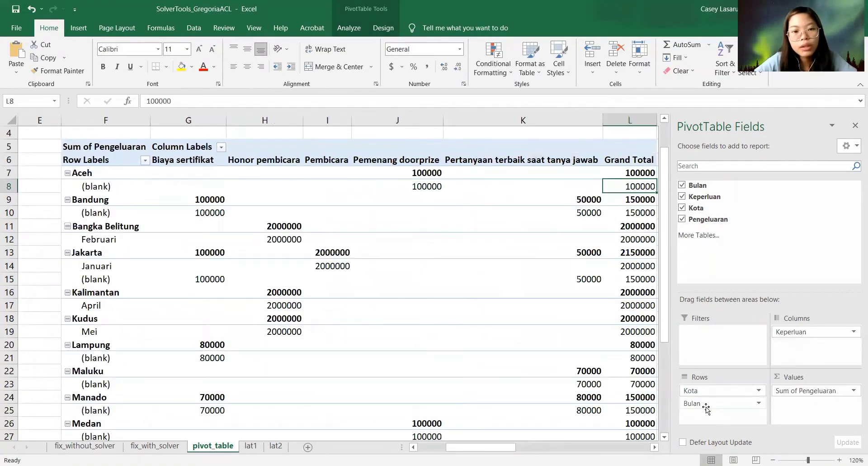
drag(804, 410, 803, 404)
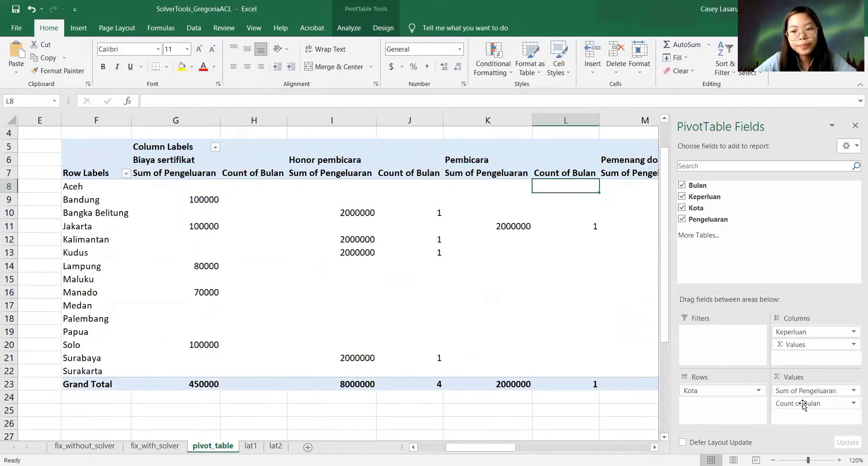
Remove Pengeluaran from the PivotTable, use Bulan as the report filter and count Keperluan as the value field for each Kota.
drag(807, 344, 775, 234)
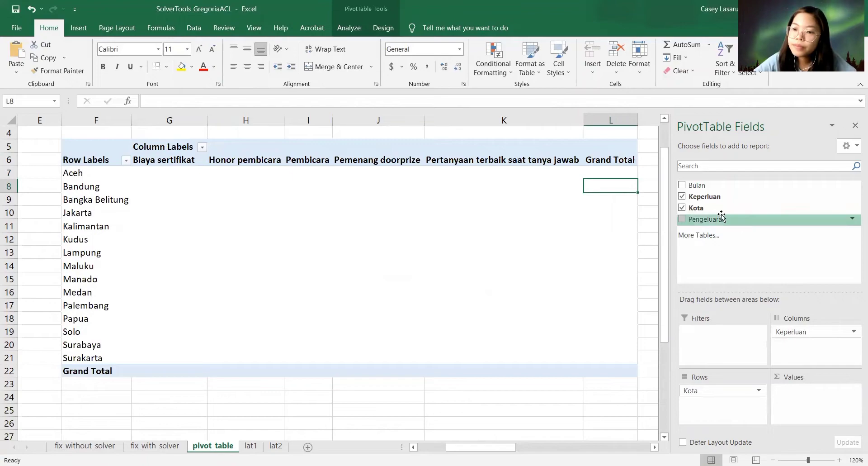
drag(697, 185, 793, 390)
drag(796, 331, 743, 329)
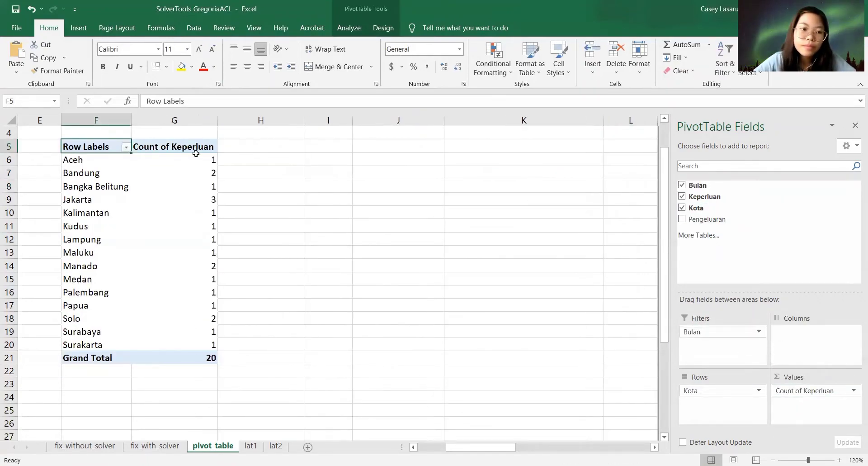
Filter the PivotTable's Kota row labels to show only Bandung, Jakarta and Surabaya.
click(125, 147)
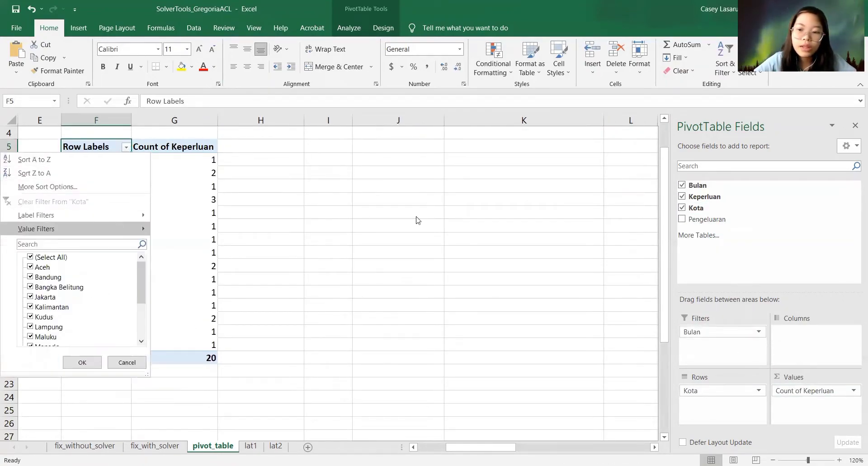
click(728, 347)
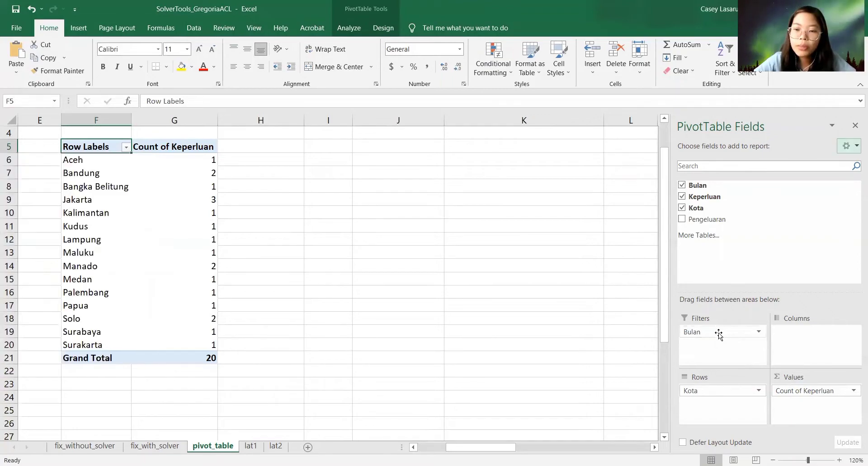
scroll(272, 208, left, 2)
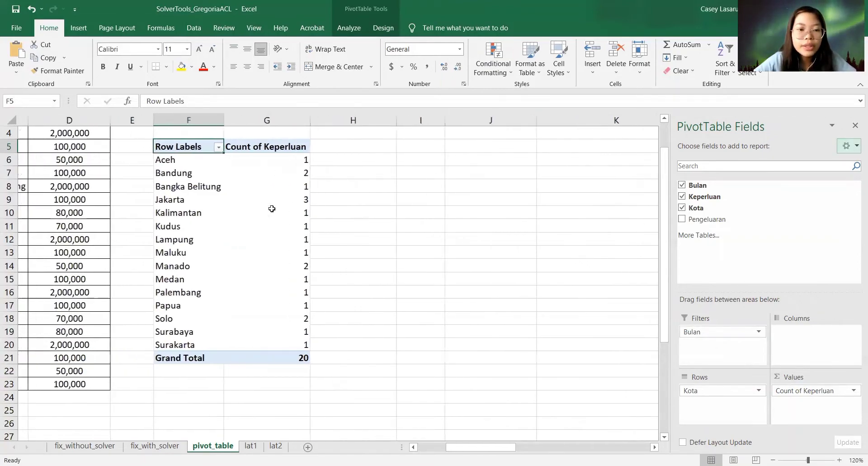
click(207, 146)
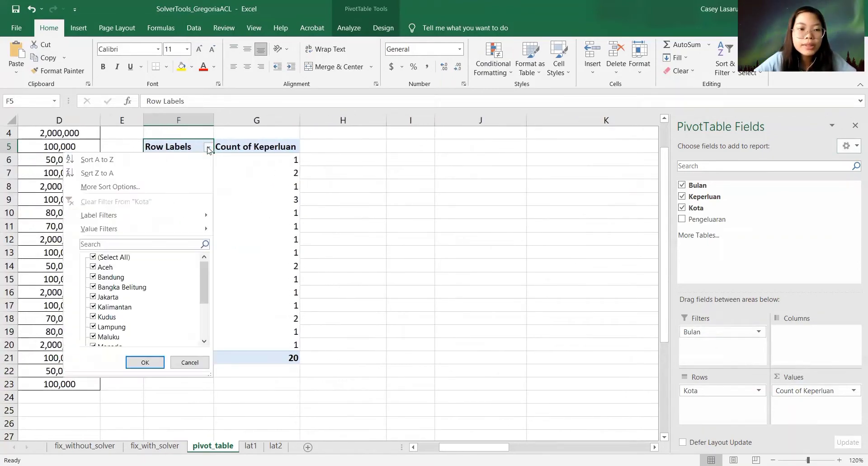
click(93, 257)
click(93, 277)
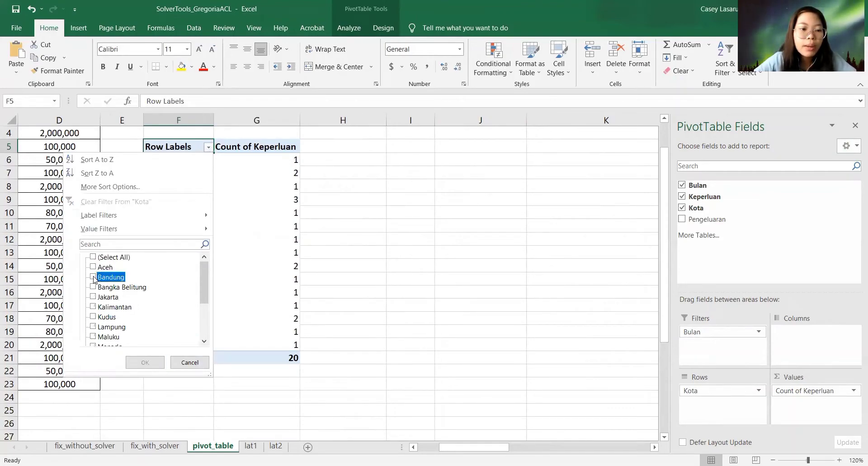
click(93, 297)
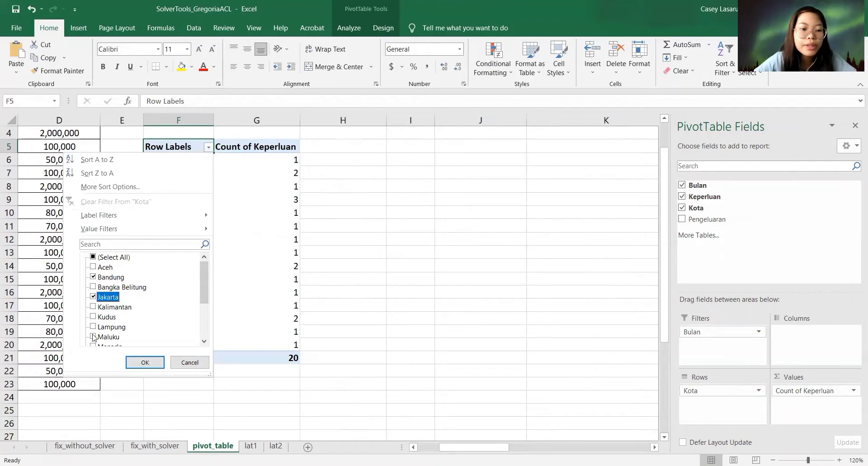
scroll(94, 337, down, 3)
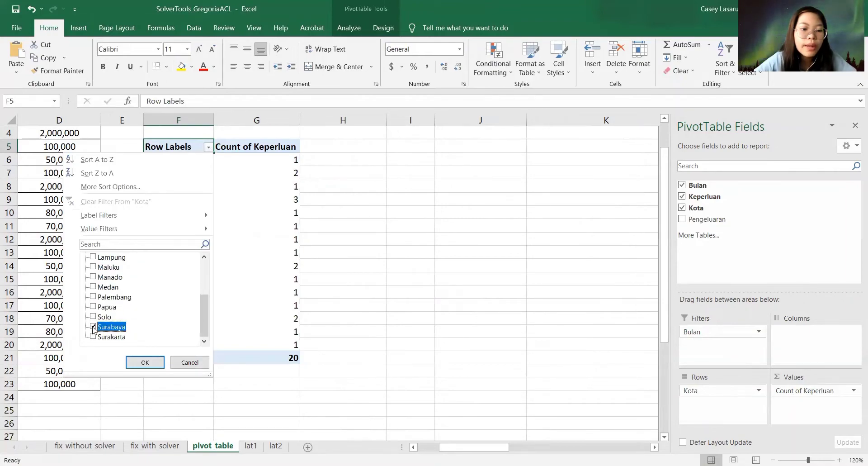
click(93, 326)
click(144, 367)
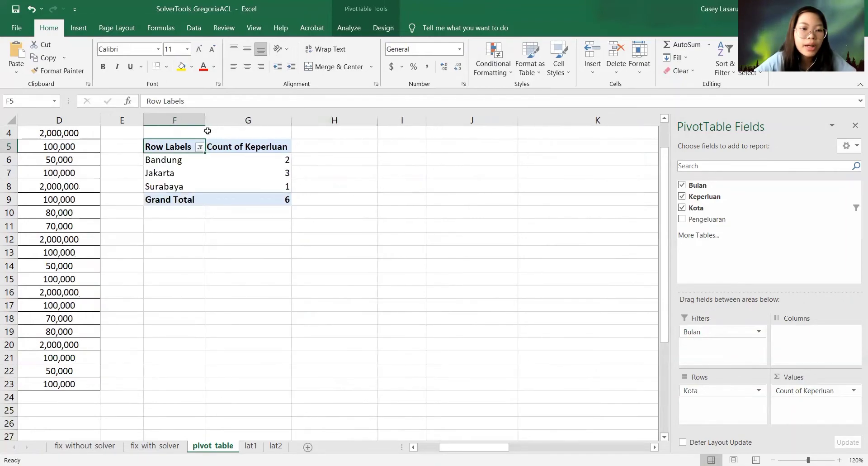
Add Aceh and Bangka Belitung to the cities shown by the PivotTable's Kota filter.
drag(170, 145, 252, 198)
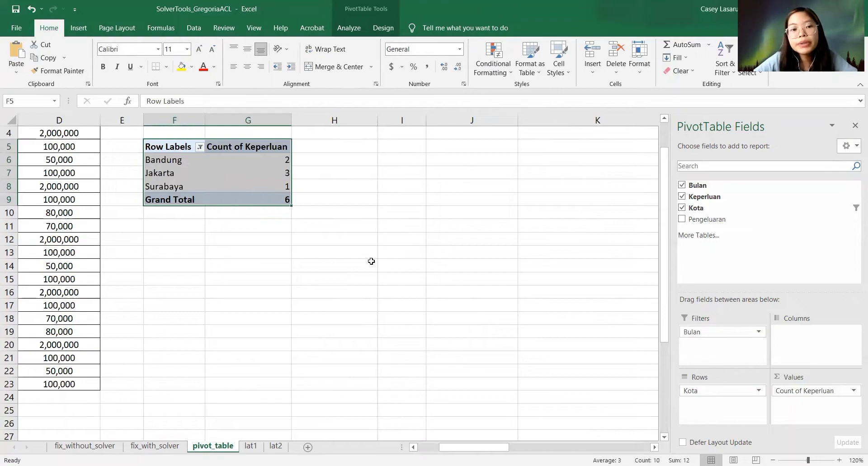
click(179, 154)
click(185, 147)
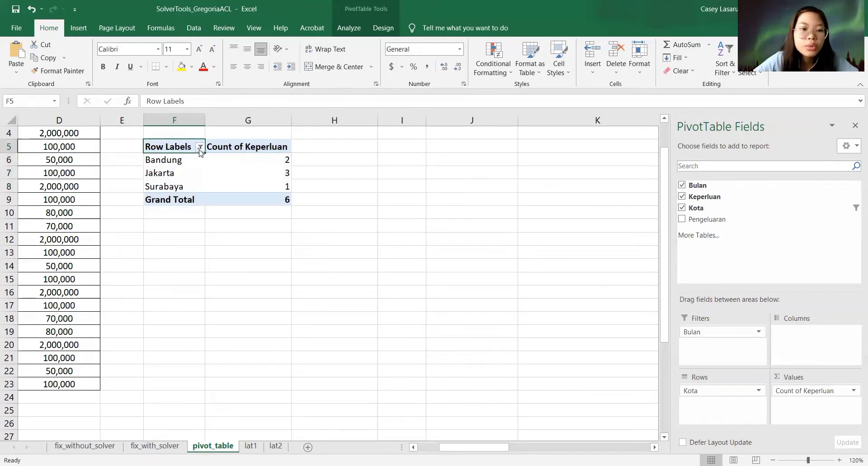
click(199, 147)
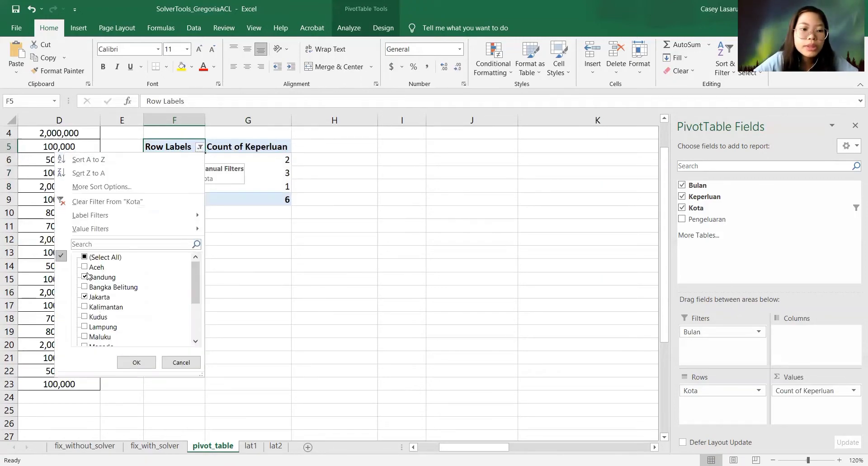
click(85, 267)
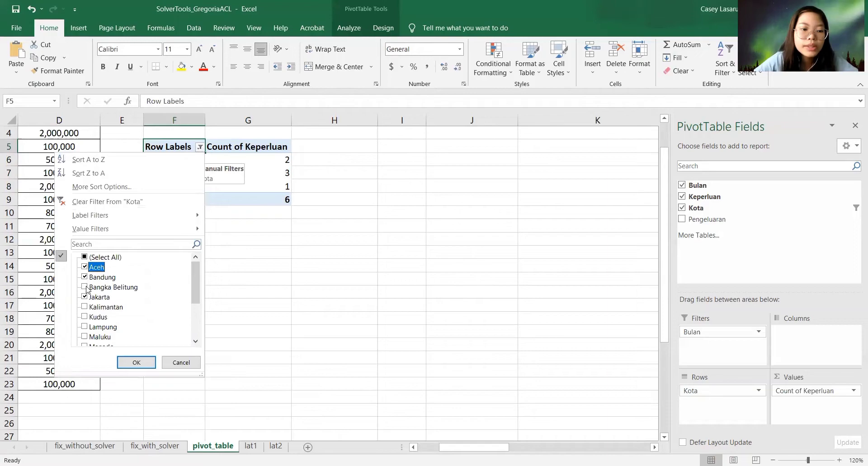
click(85, 287)
click(137, 362)
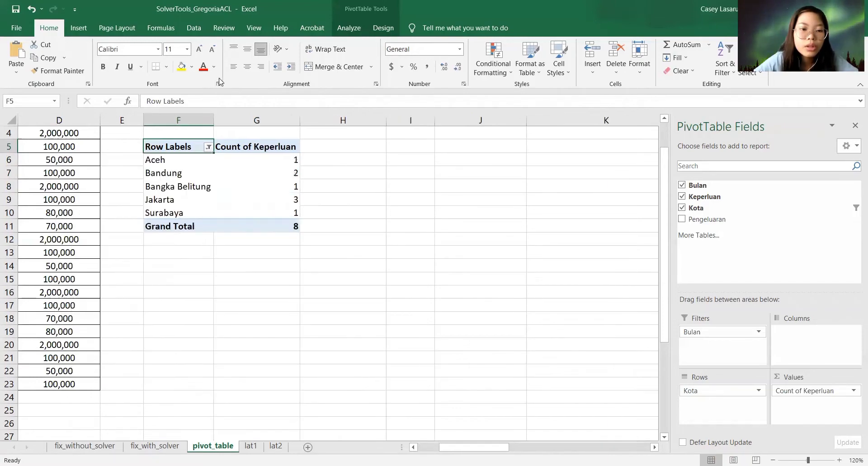
Reset the Kota filter so that every city is selected in the row labels.
click(207, 147)
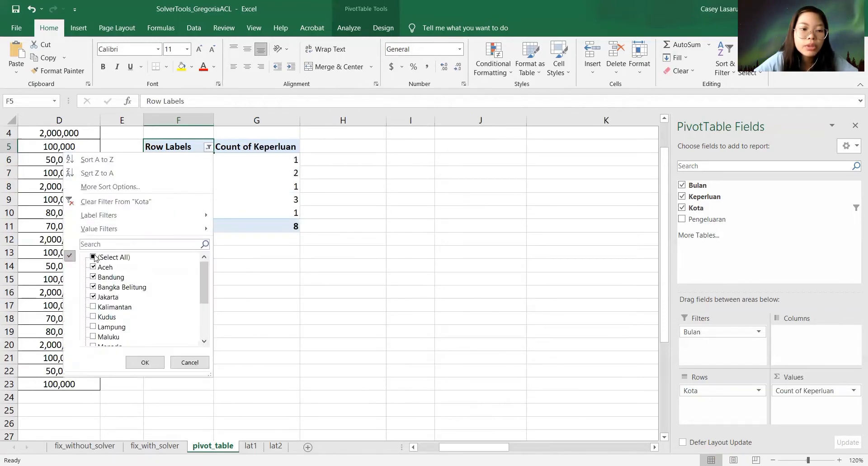
click(95, 257)
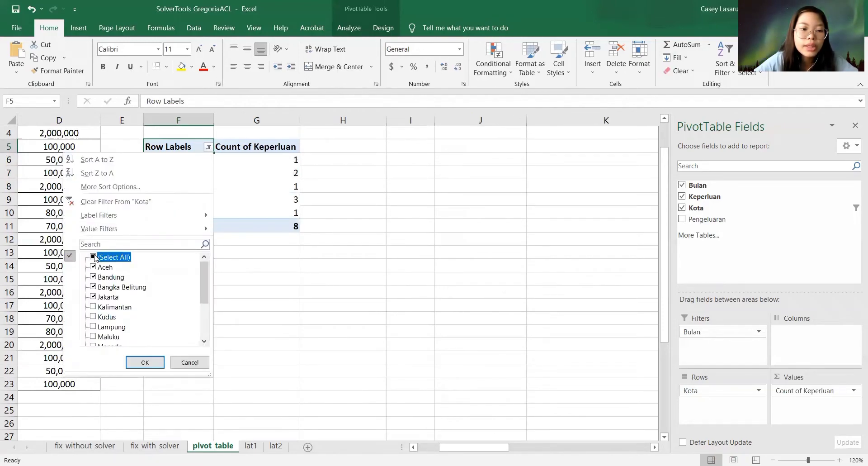
click(144, 362)
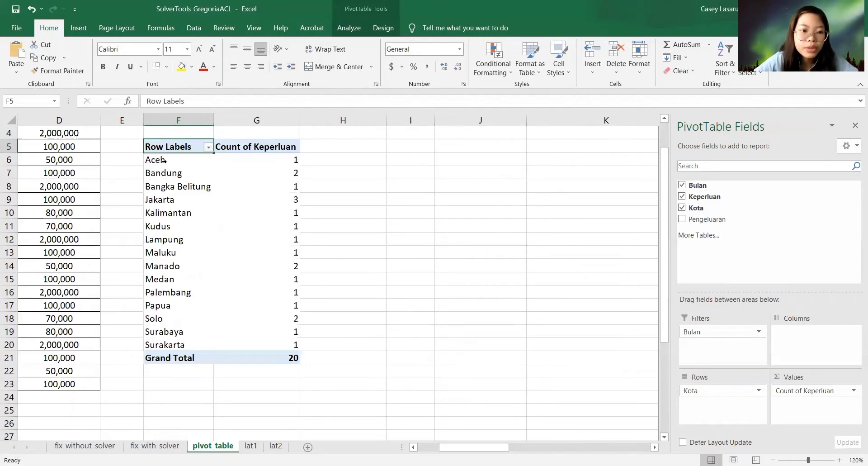
Sort the Kota row labels from Z to A and return them to A to Z order.
click(208, 147)
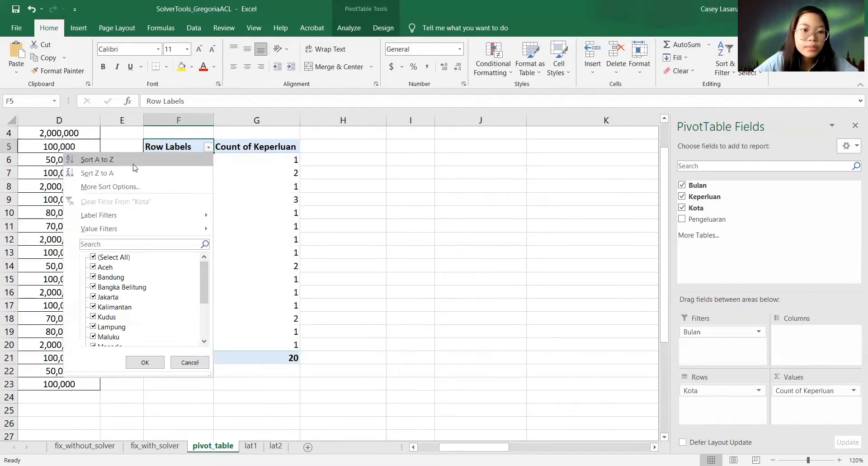
click(133, 171)
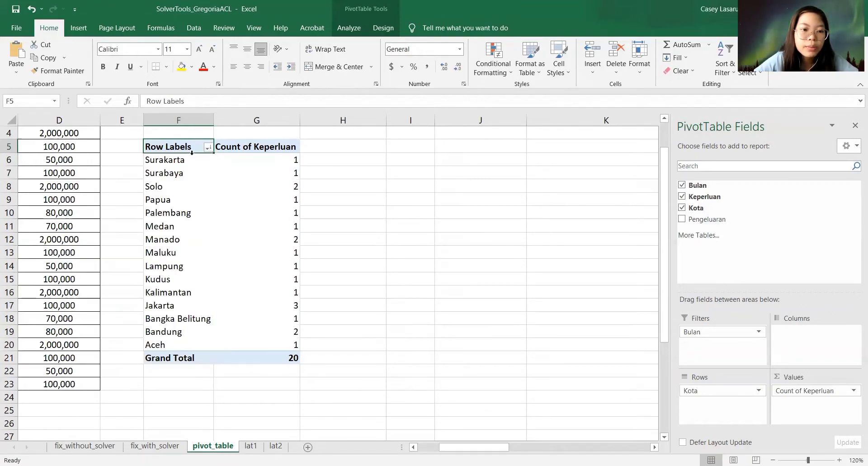
drag(194, 158, 205, 332)
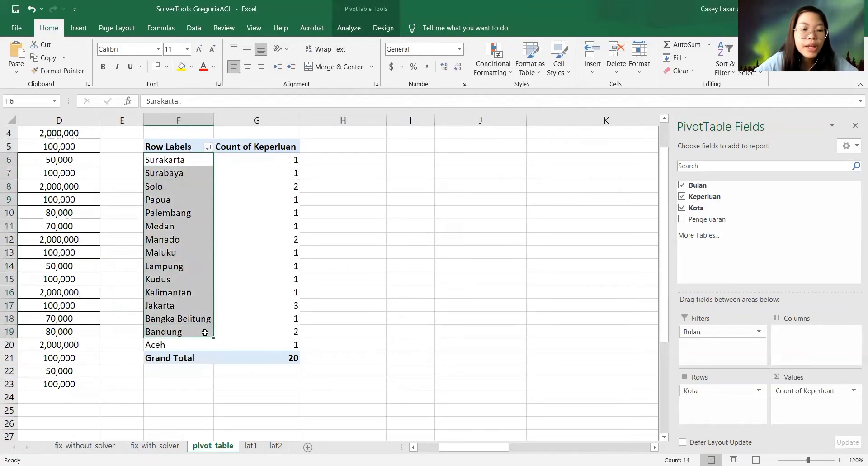
click(268, 203)
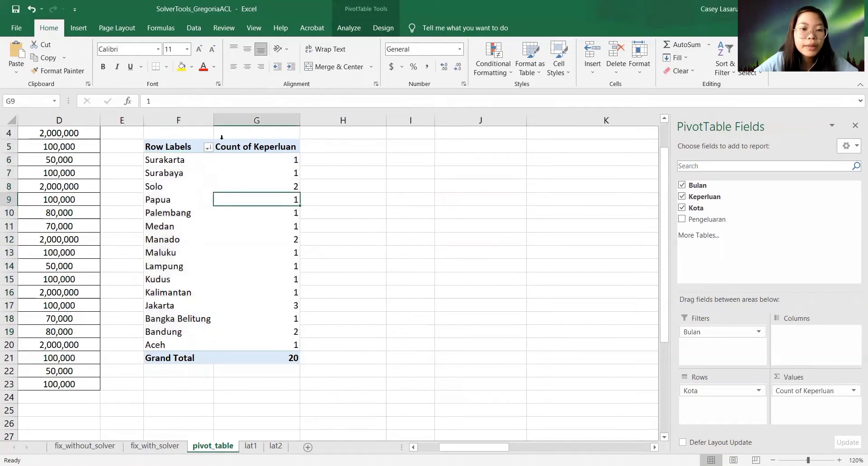
click(209, 147)
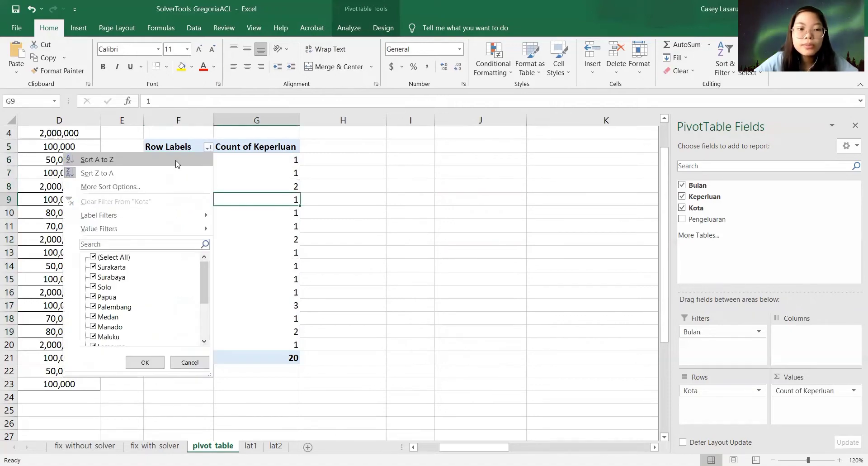
click(175, 160)
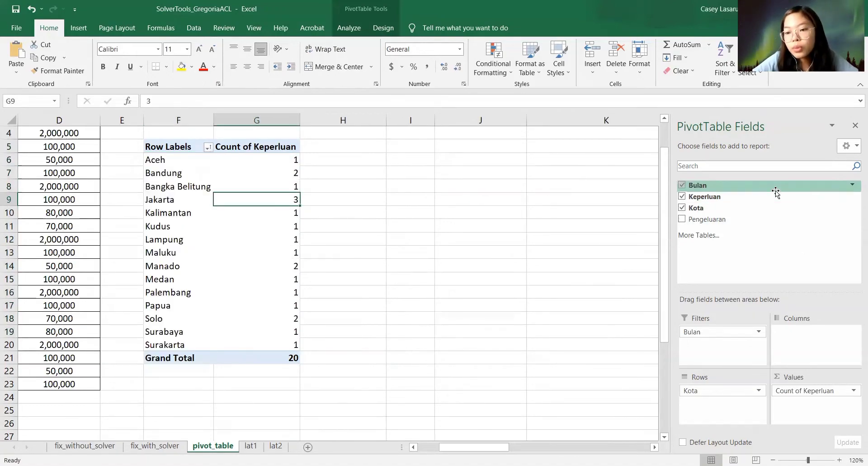
Add Pengeluaran as a row field below Kota and filter Kota to Bandung, Jakarta, Kudus, Solo, Surabaya and Surakarta.
drag(708, 219, 721, 397)
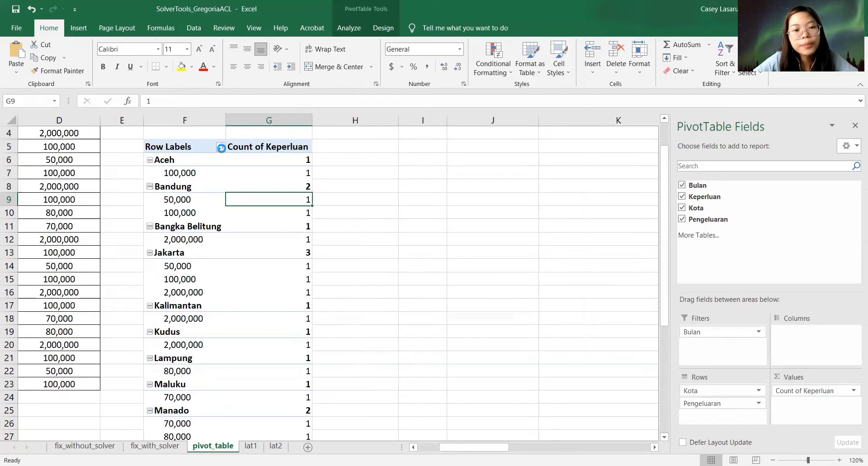
click(221, 148)
click(105, 283)
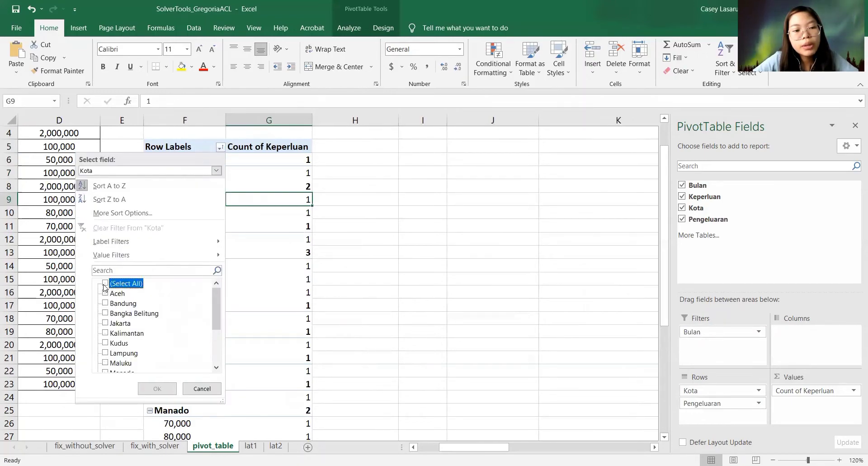
scroll(141, 318, down, 3)
scroll(143, 316, up, 3)
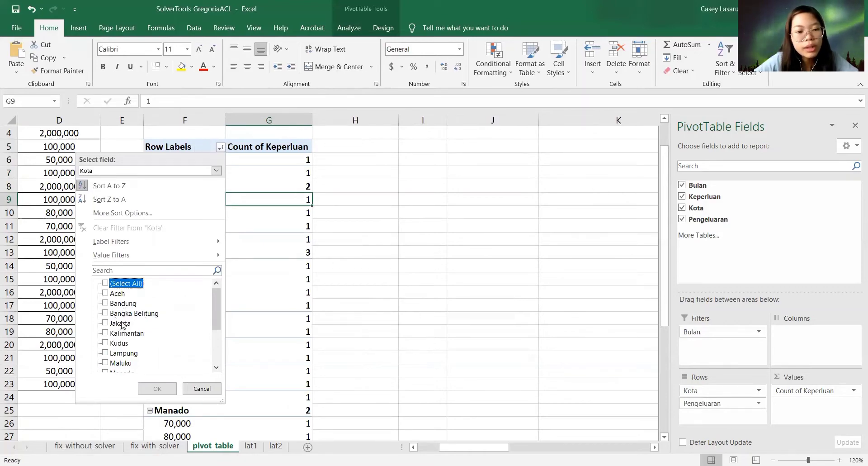
click(122, 322)
click(106, 322)
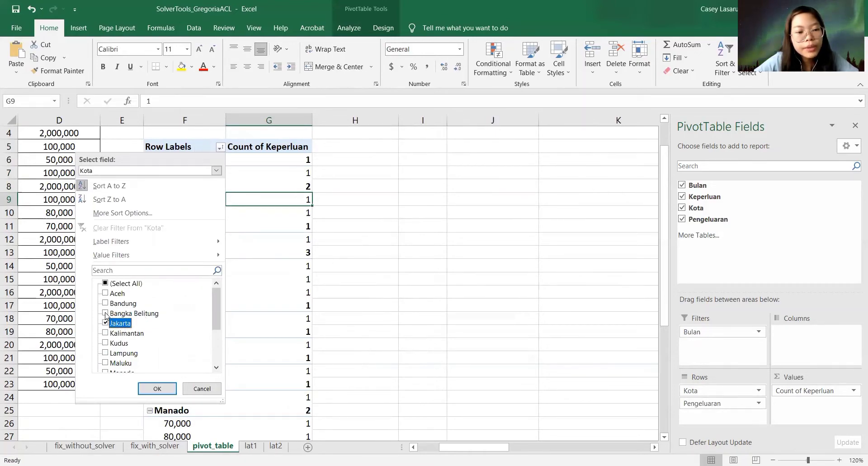
click(105, 303)
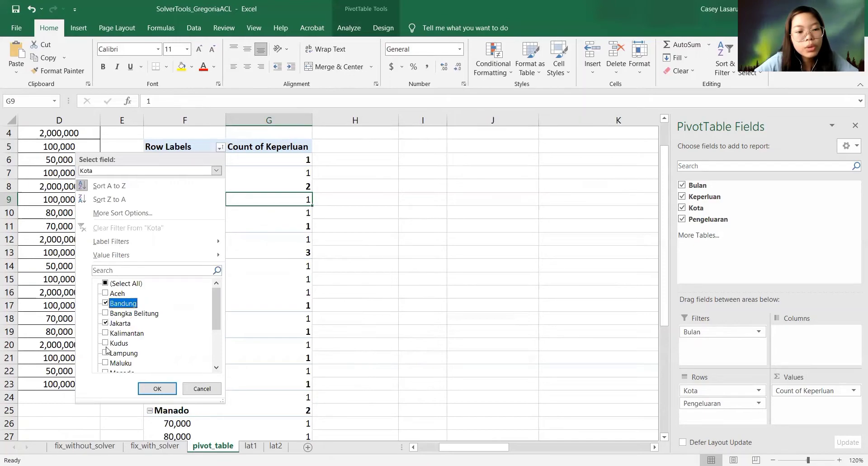
scroll(107, 335, down, 3)
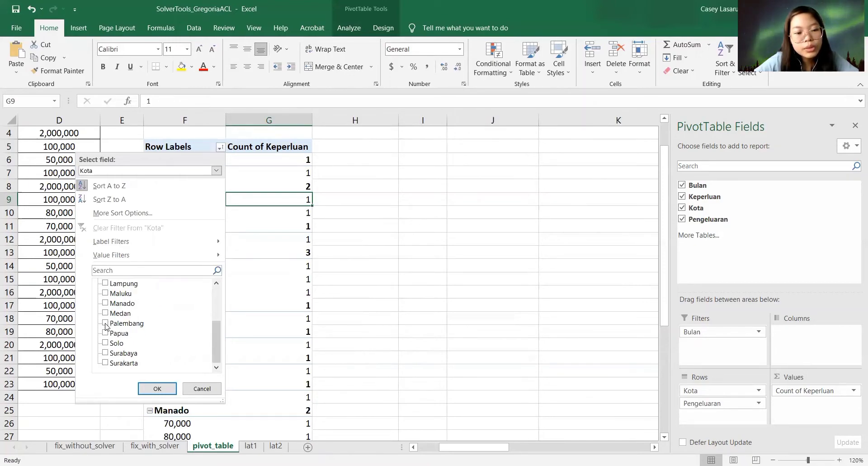
click(107, 353)
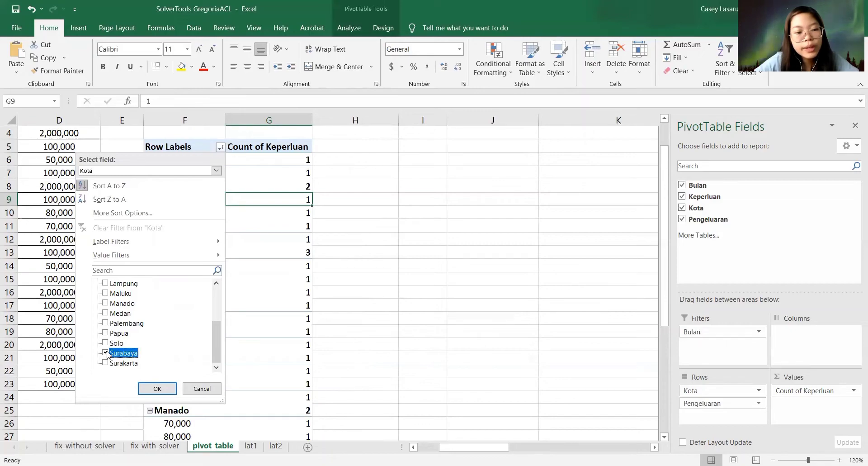
click(106, 342)
click(106, 363)
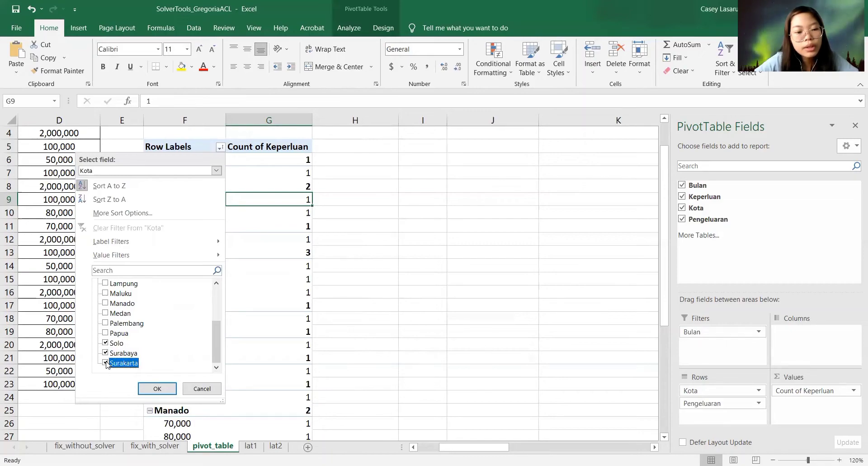
click(148, 391)
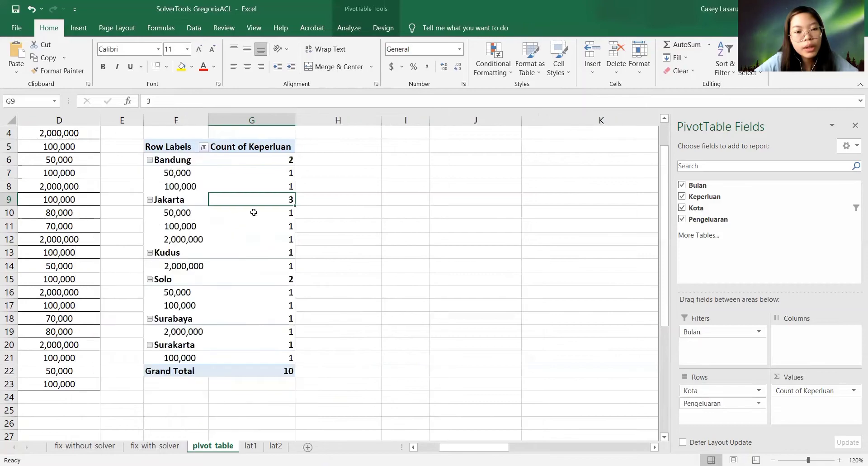
Collapse and re-expand the Bandung group to compare its Keperluan count with the grand total, and inspect the 50,000 rows.
click(150, 160)
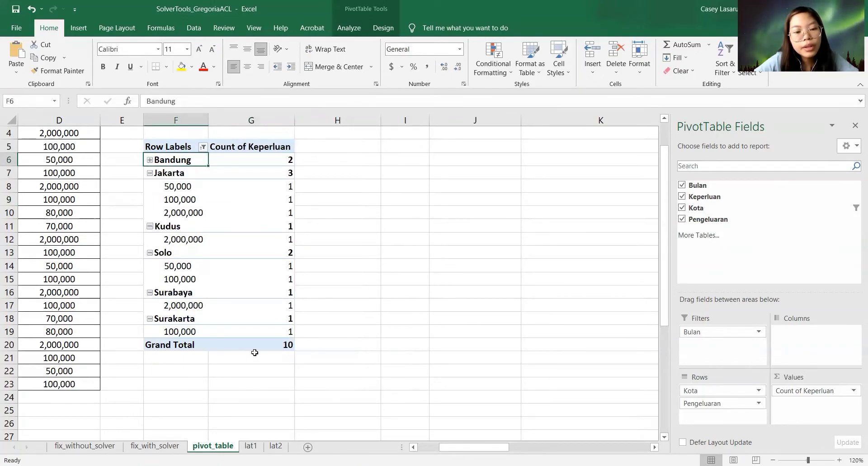
click(282, 345)
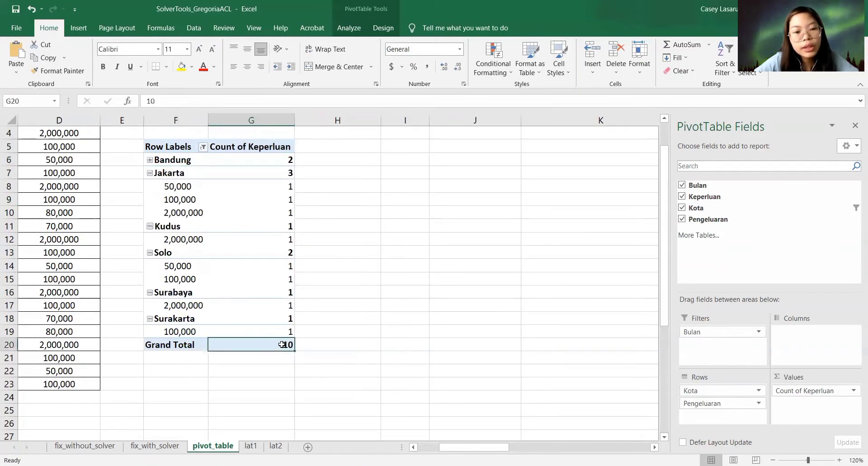
click(287, 154)
click(150, 160)
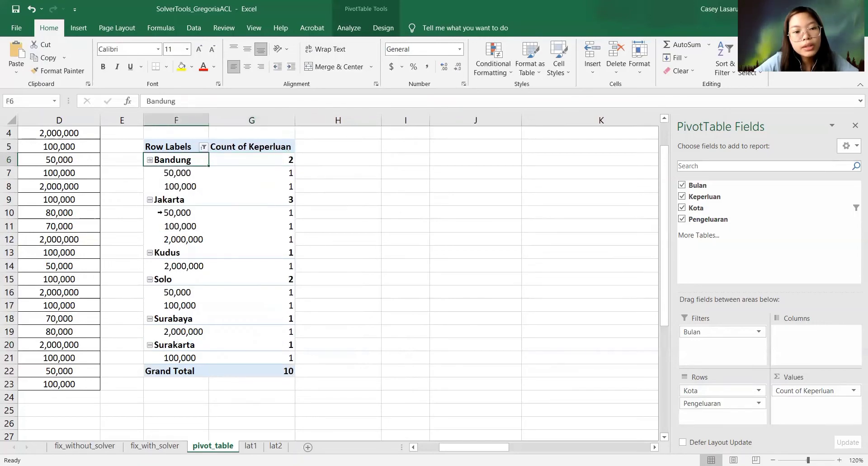
click(161, 214)
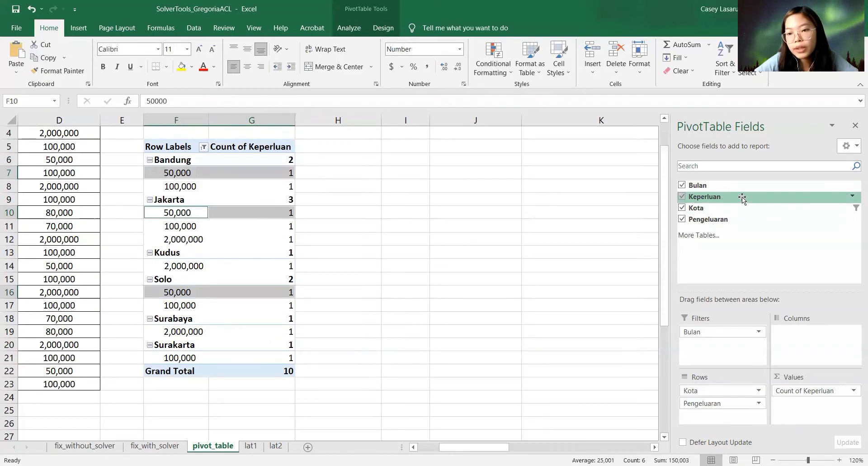
Try Keperluan as the PivotTable's column field and examine its counts for each city and expense amount.
drag(713, 195, 794, 332)
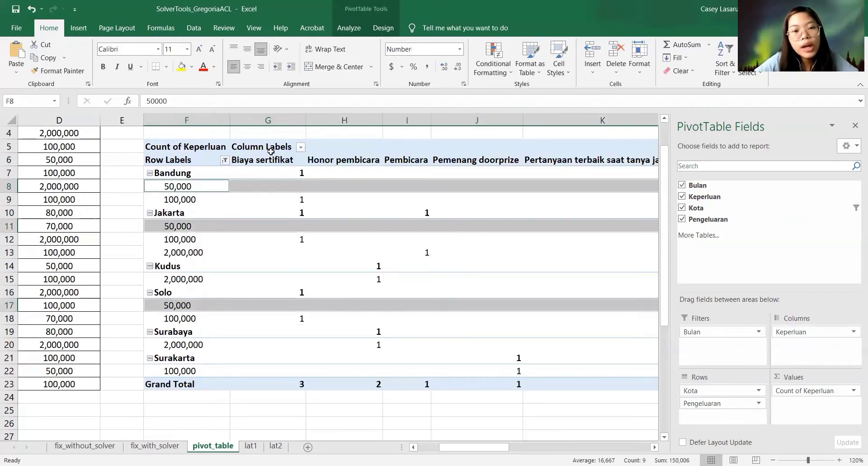
click(276, 165)
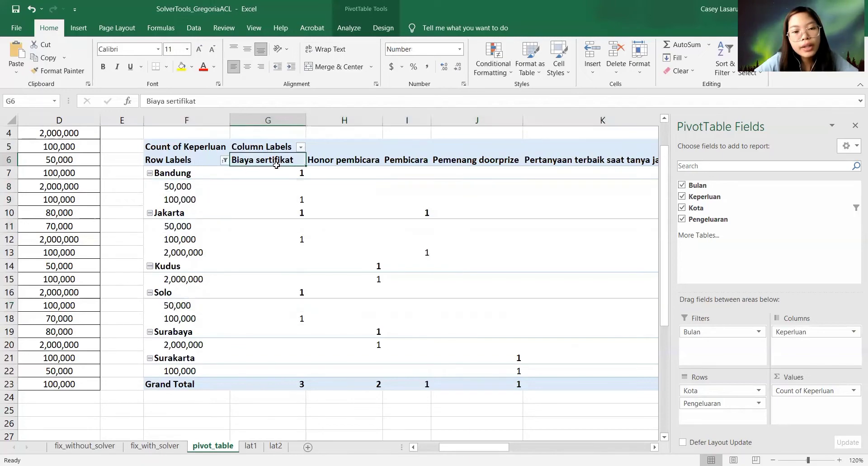
click(275, 229)
click(283, 238)
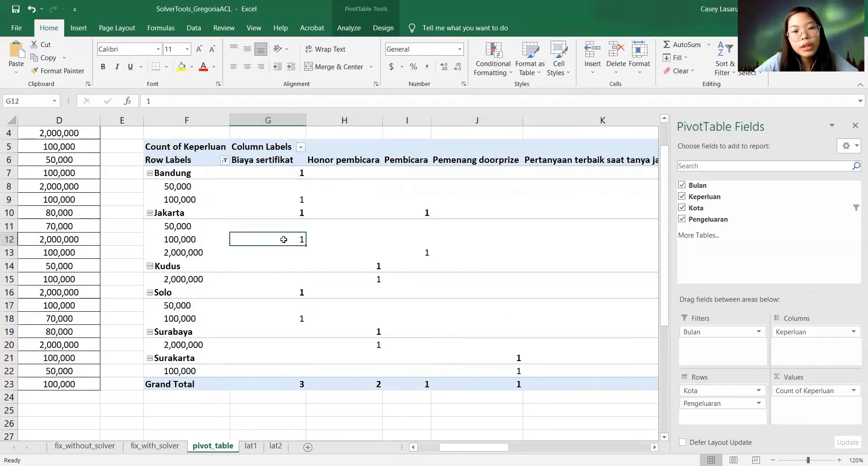
click(428, 253)
scroll(427, 253, right, 1)
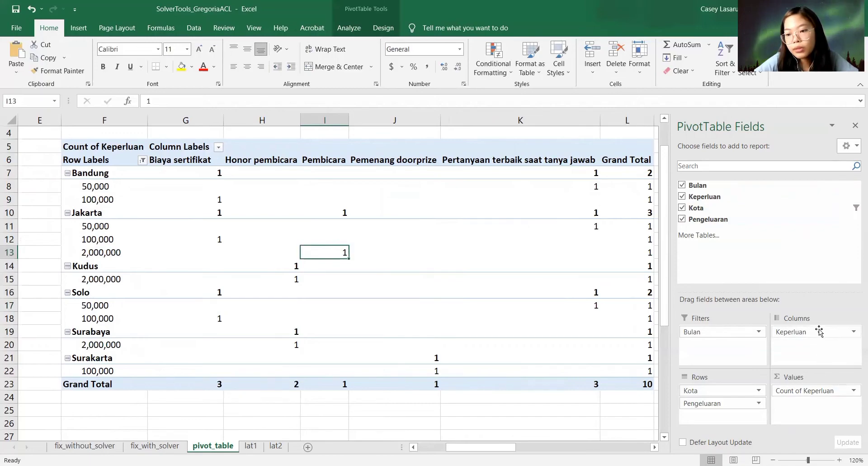
Move Keperluan from the columns to the rows, below Kota and Pengeluaran, and review the nested layout.
drag(821, 331, 728, 409)
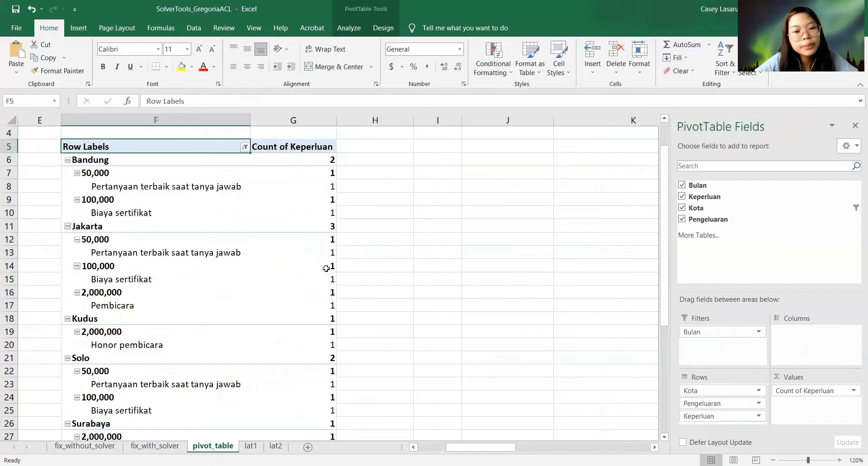
scroll(370, 267, down, 4)
scroll(326, 268, up, 5)
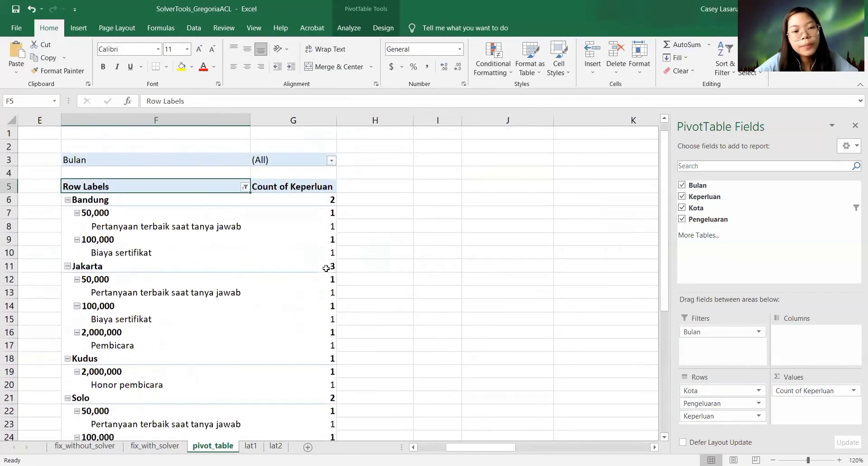
Examine the source table's title, Keperluan header and full data range alongside the PivotTable's Bulan report filter.
scroll(326, 268, left, 2)
scroll(326, 268, left, 2)
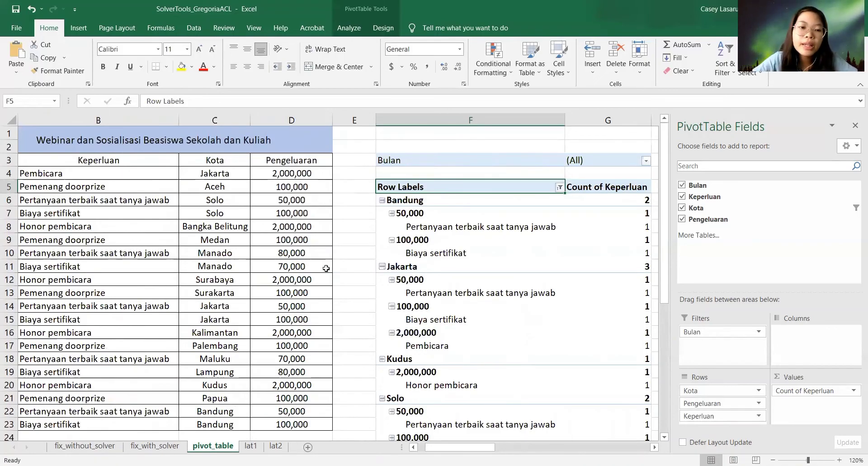
click(113, 137)
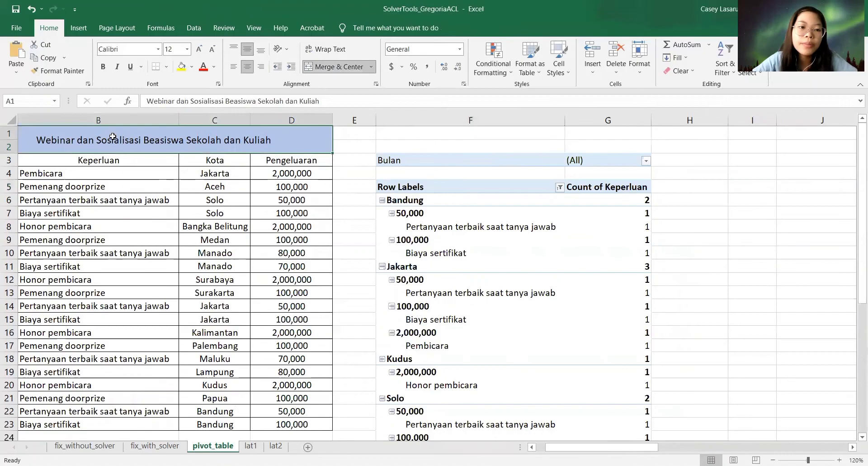
click(117, 160)
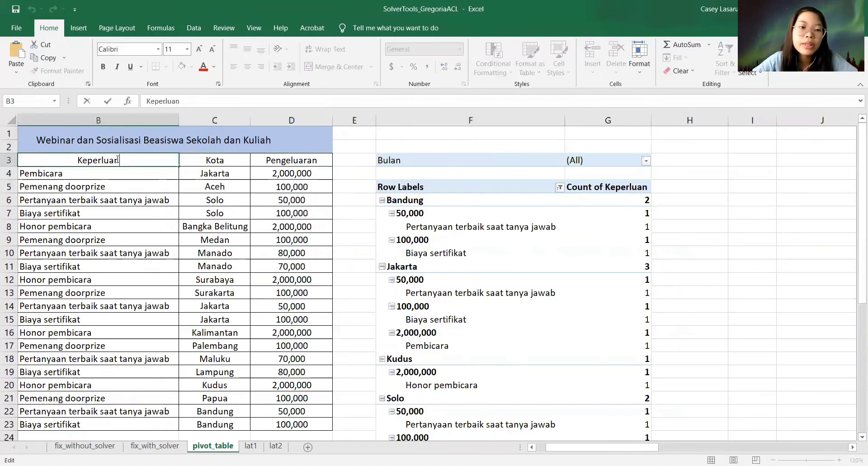
click(144, 141)
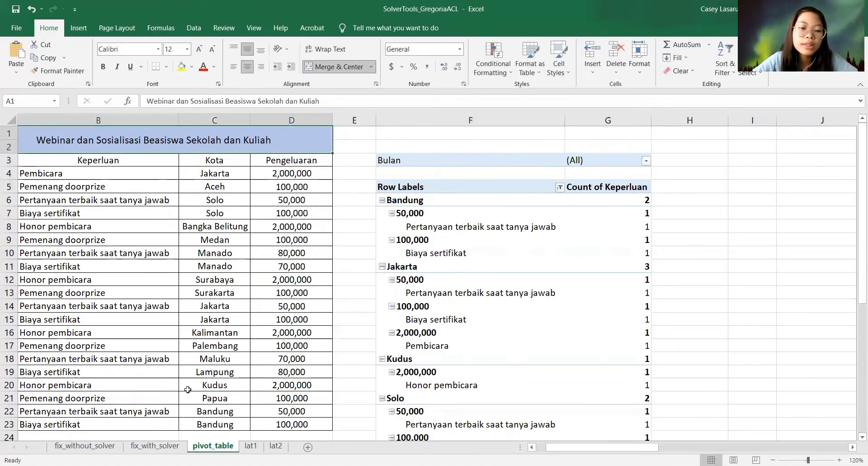
key(ctrl+a)
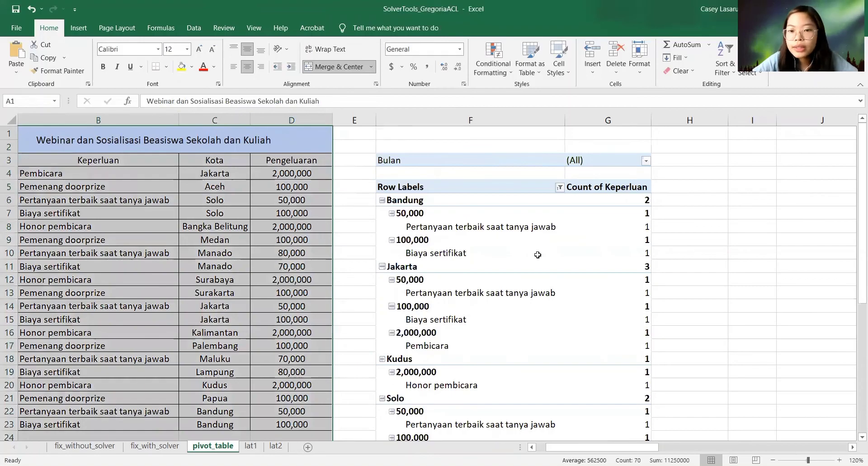
click(459, 161)
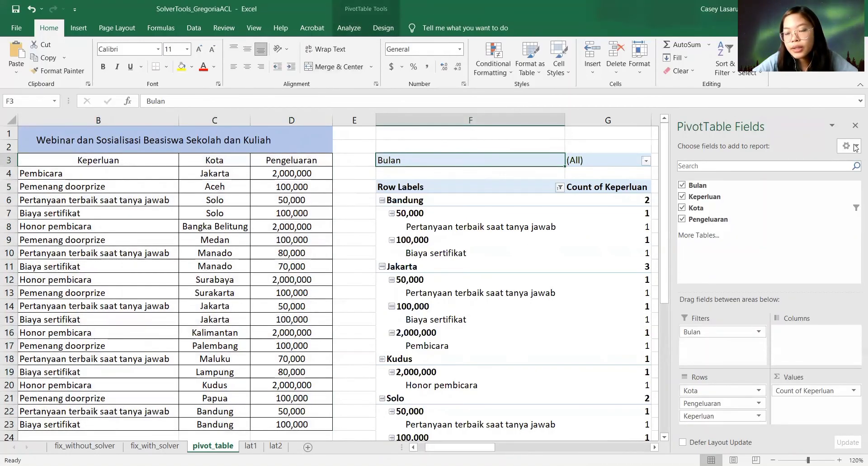